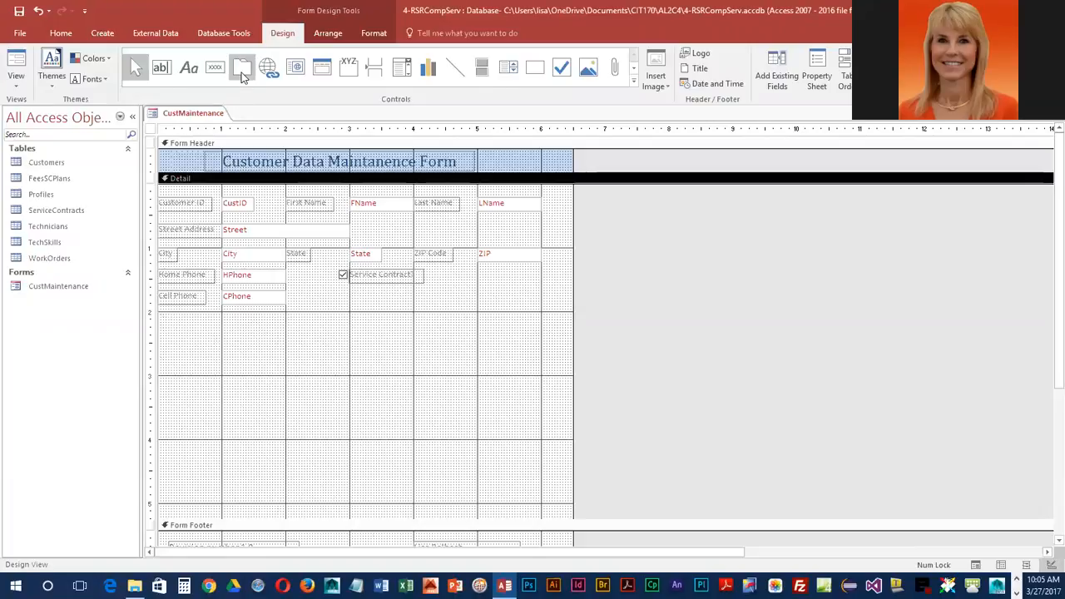
Draw a tab control about 5.96" wide and 2" high below the Cell Phone field and review its format and data properties.
left_click(242, 72)
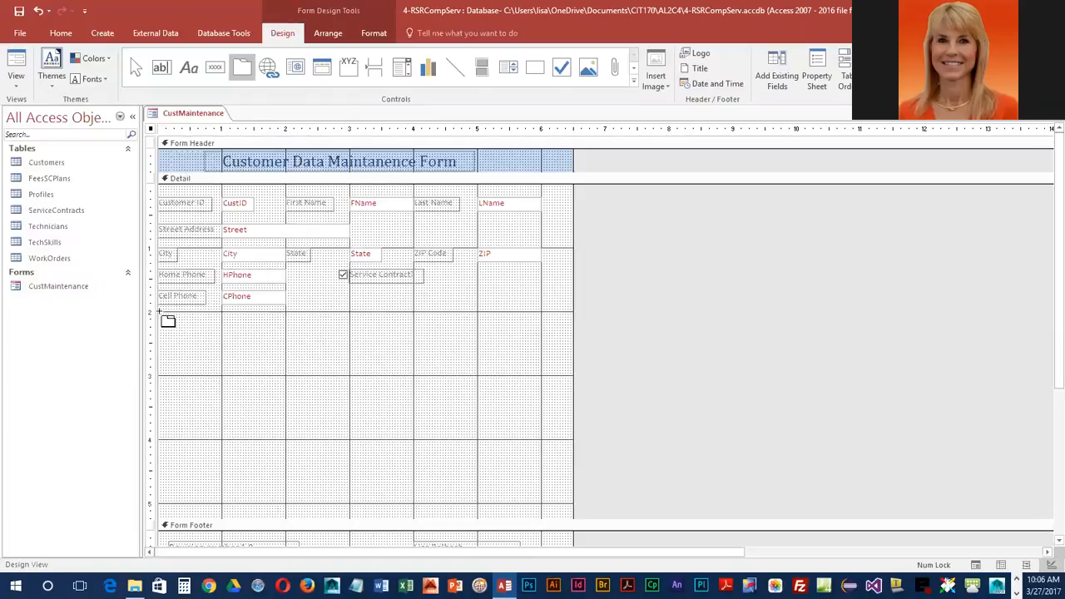
mouse_move(160, 312)
left_mouse_down()
mouse_move(316, 406)
mouse_move(429, 436)
mouse_move(541, 440)
left_mouse_up()
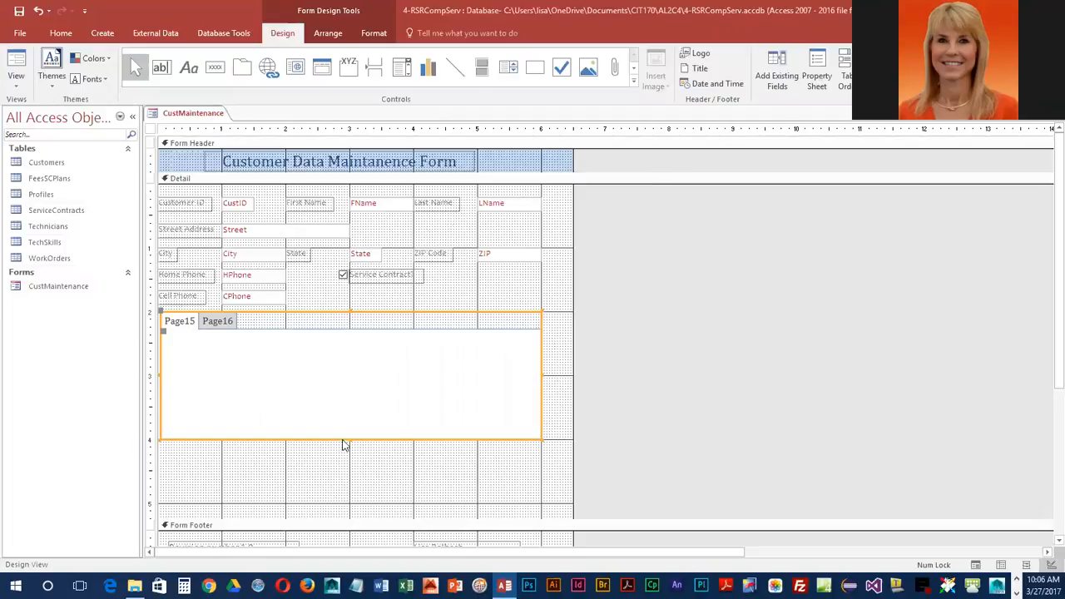
left_click(821, 69)
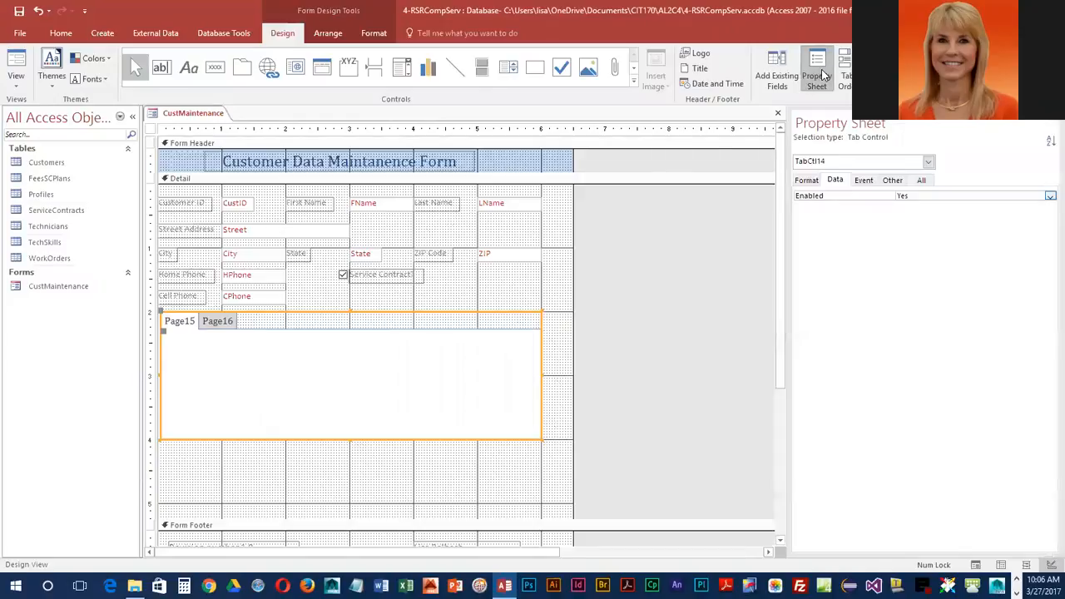
left_click(807, 180)
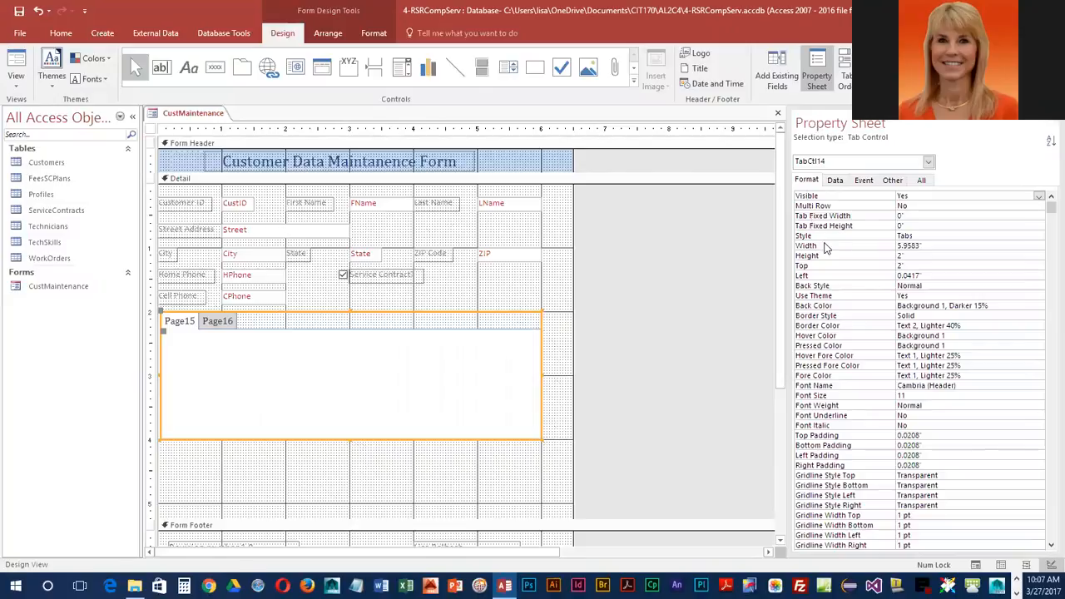
scroll(828, 240, "down", 1)
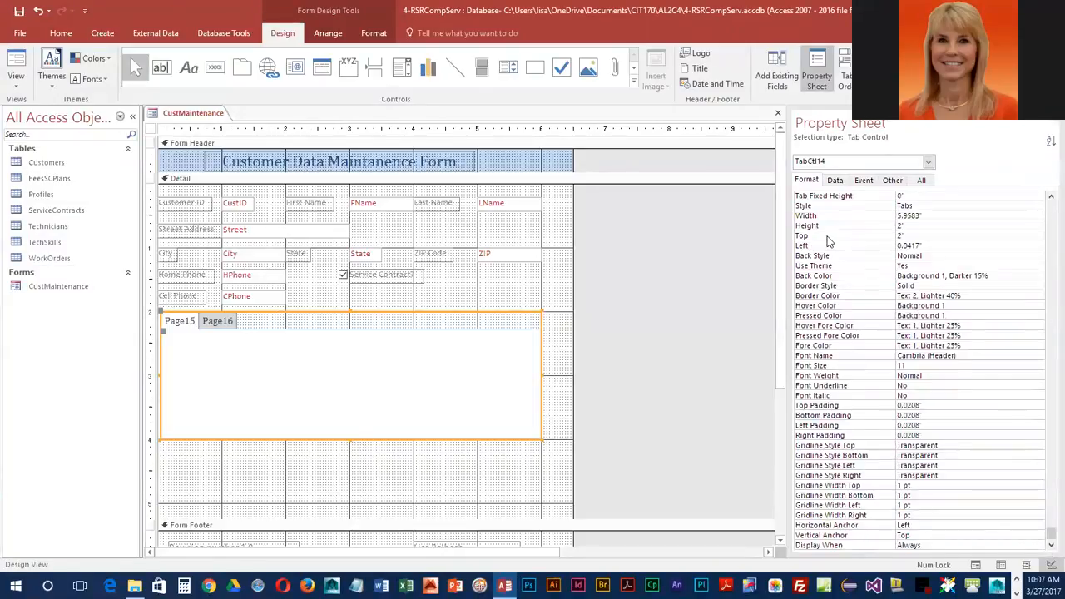
scroll(828, 240, "up", 1)
left_click(835, 180)
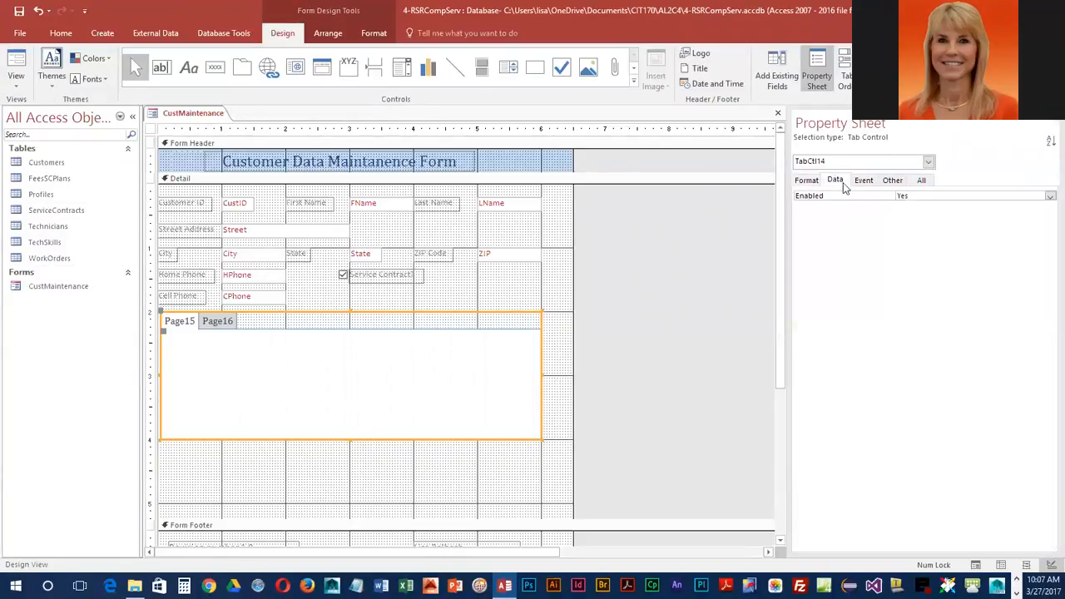
Set the caption of the tab control's first page to Profiles.
left_click(181, 324)
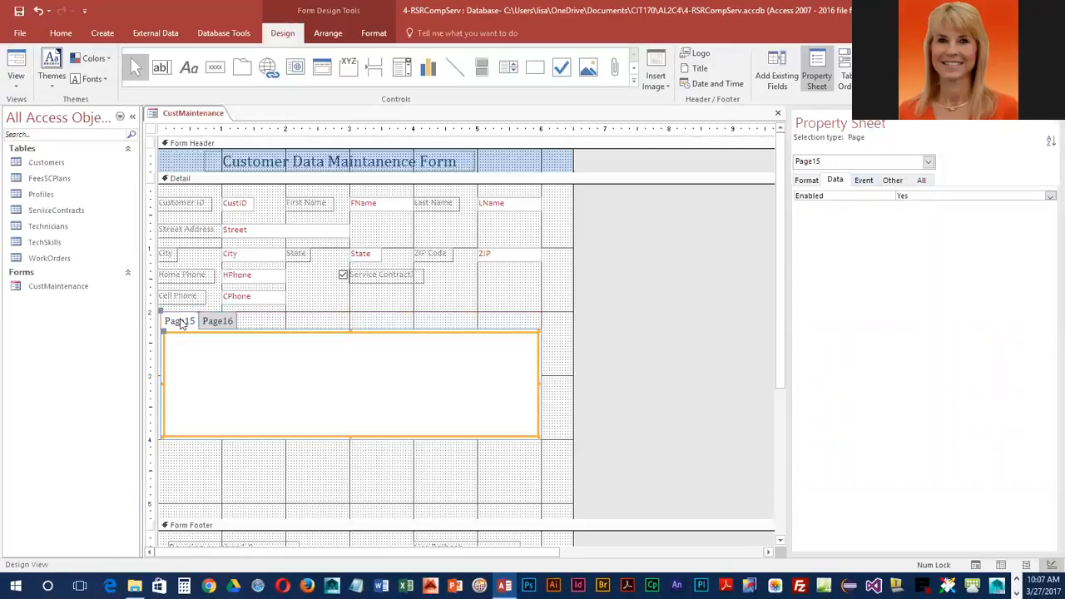
left_click(807, 180)
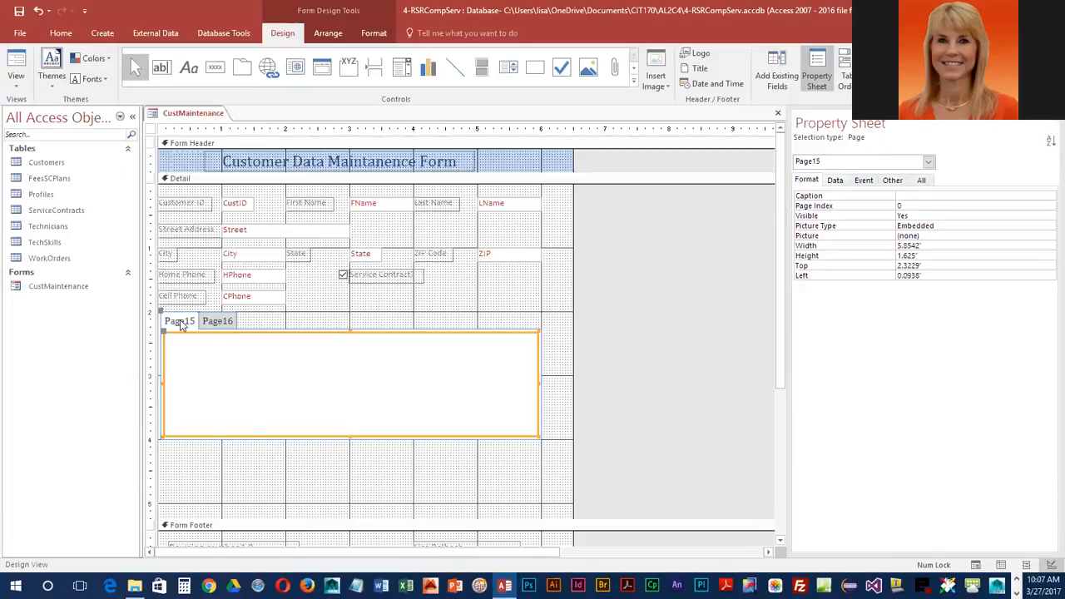
left_click(972, 195)
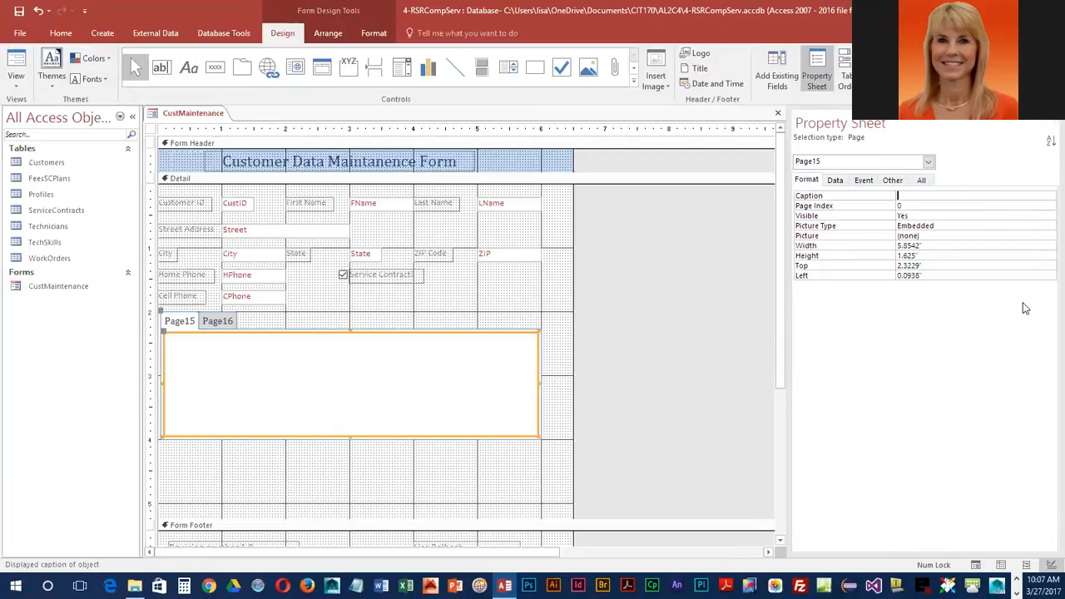
type("Profiles")
key("Return")
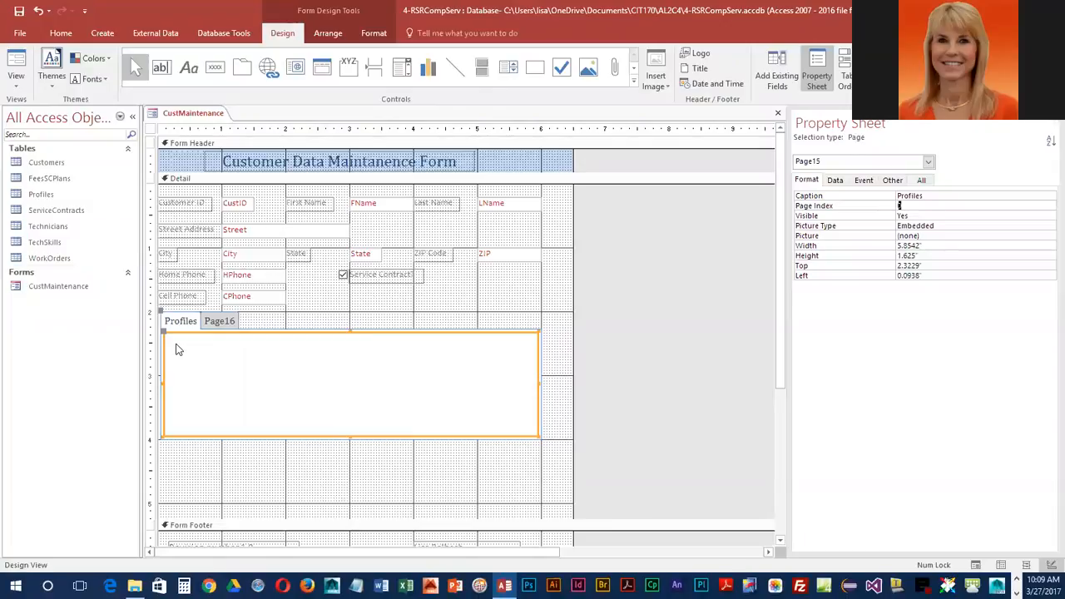
Place a subform control about 1" by 1" on the Profiles page, using existing tables and queries as its data source.
left_click(635, 84)
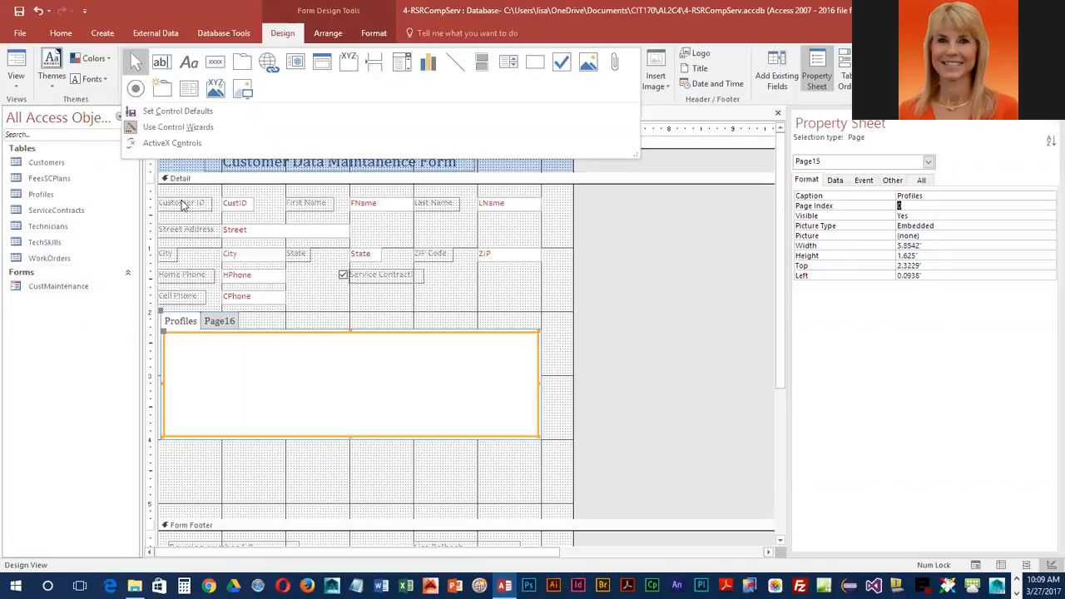
left_click(190, 90)
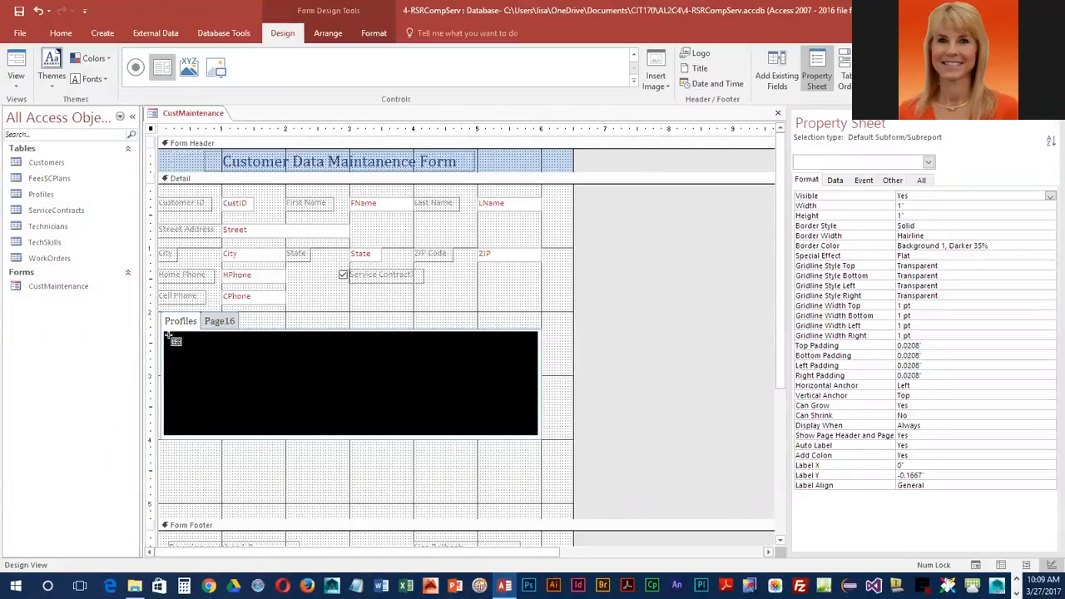
left_click_drag(169, 332, 232, 400)
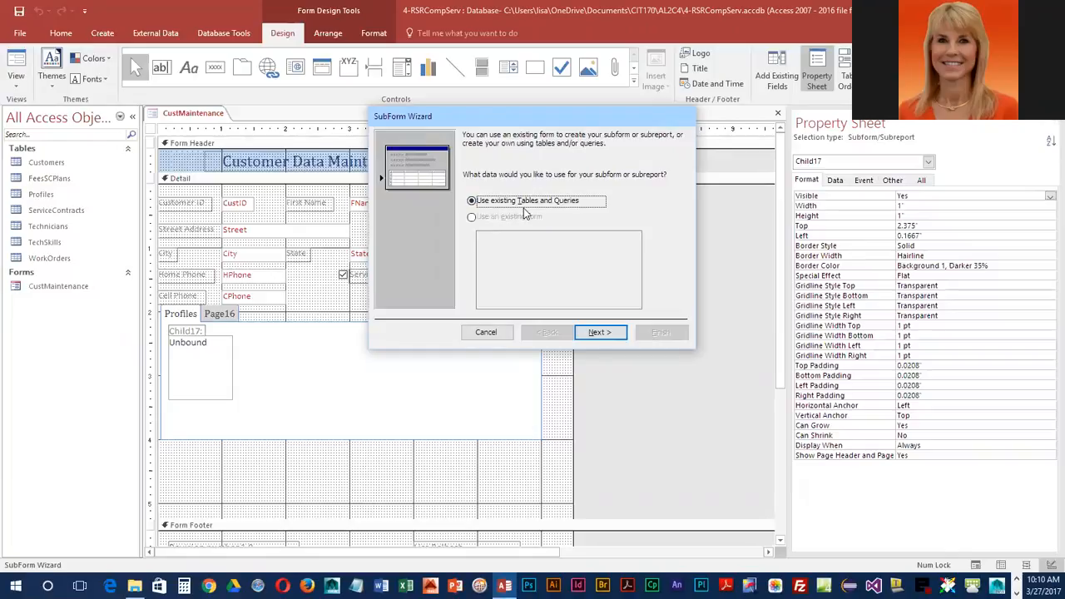
left_click(599, 332)
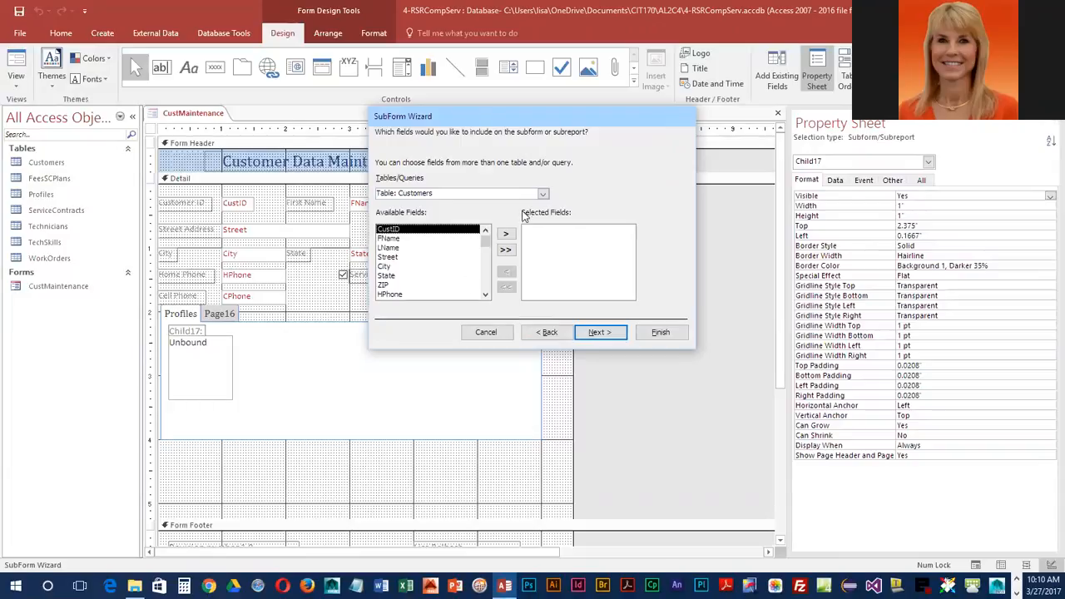
Build the subform from the Profiles table's CompID, Username, Password and Remote fields, showing Profiles for each record in Customers using CustID.
left_click(541, 195)
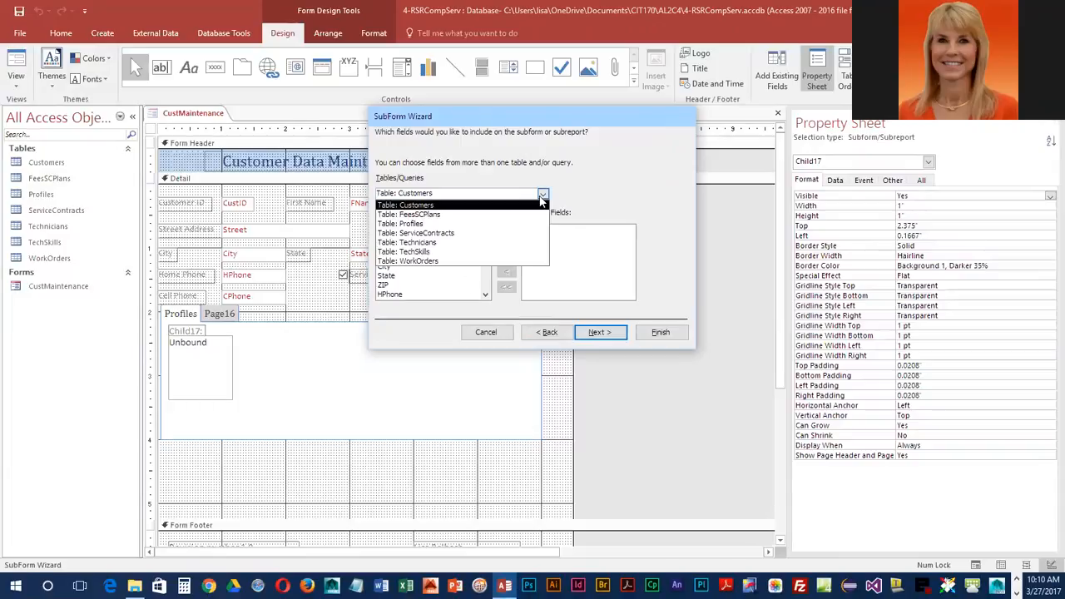
left_click(446, 227)
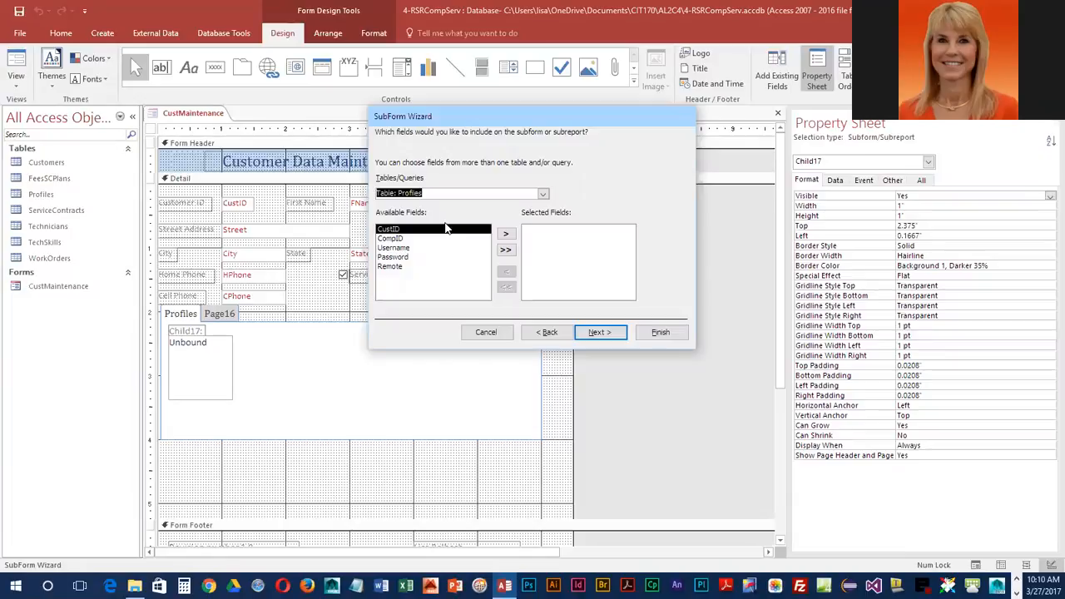
left_click(505, 253)
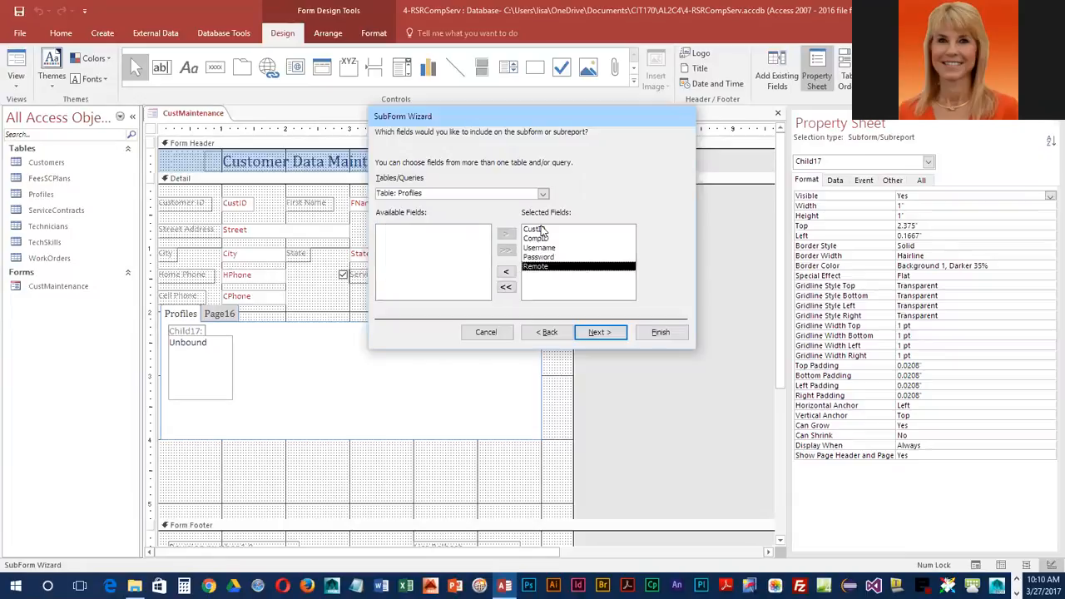
left_click(541, 232)
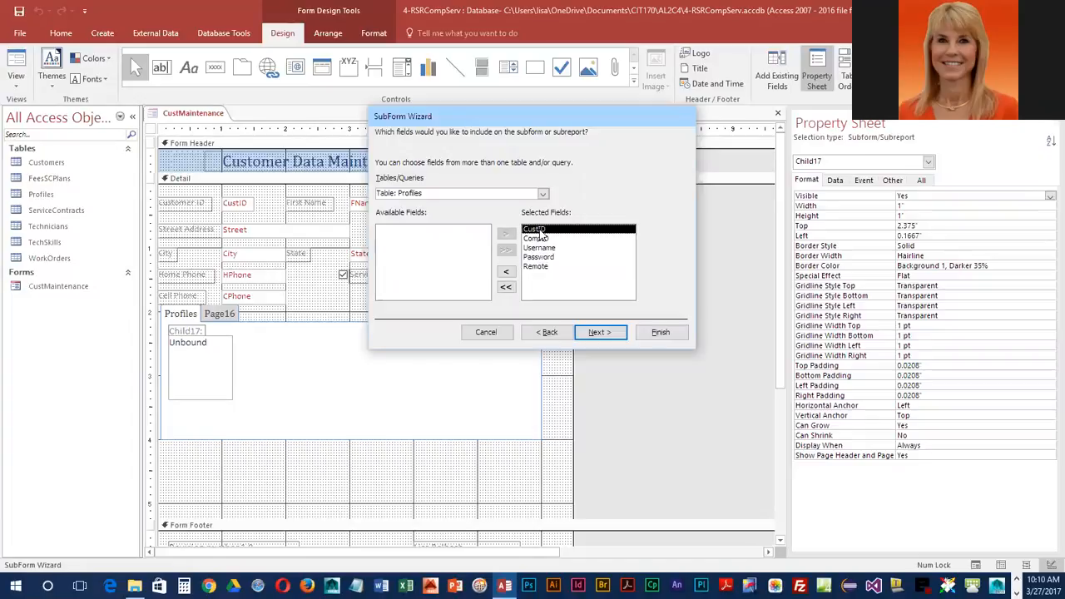
left_click(506, 272)
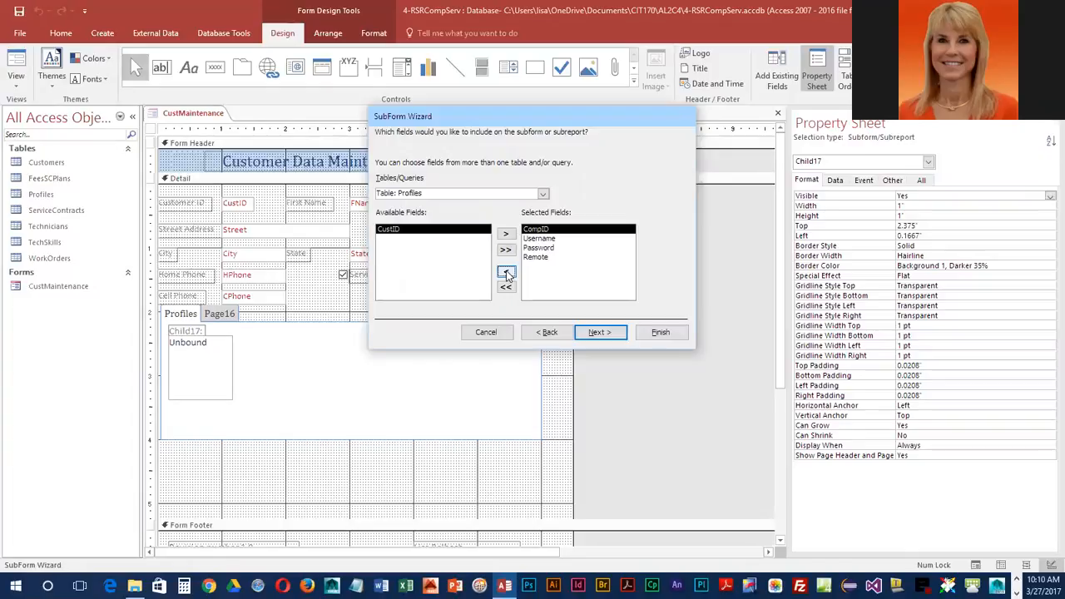
left_click(593, 332)
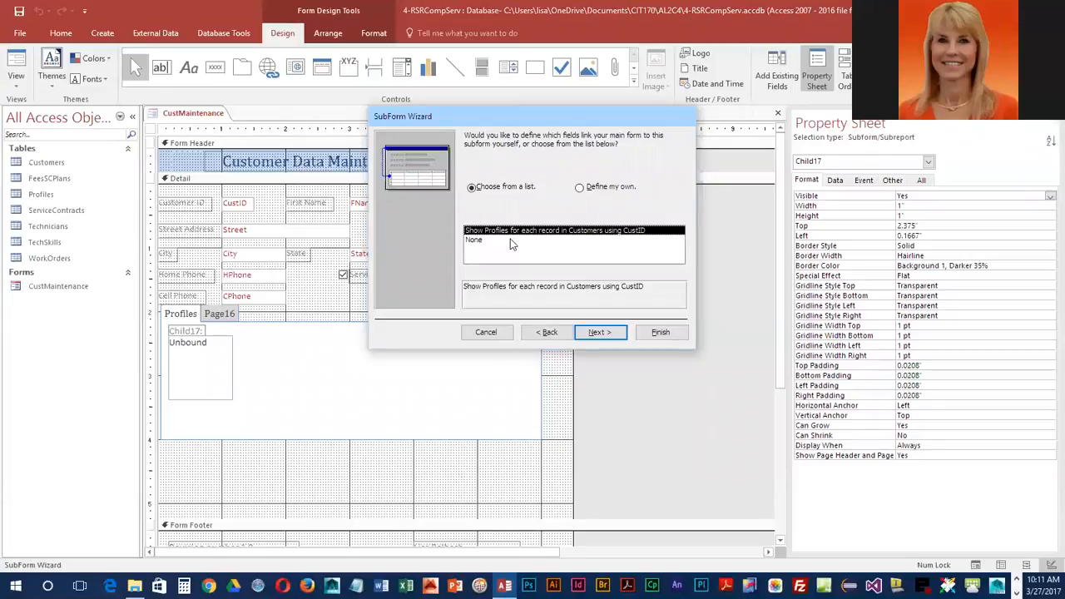
left_click(659, 334)
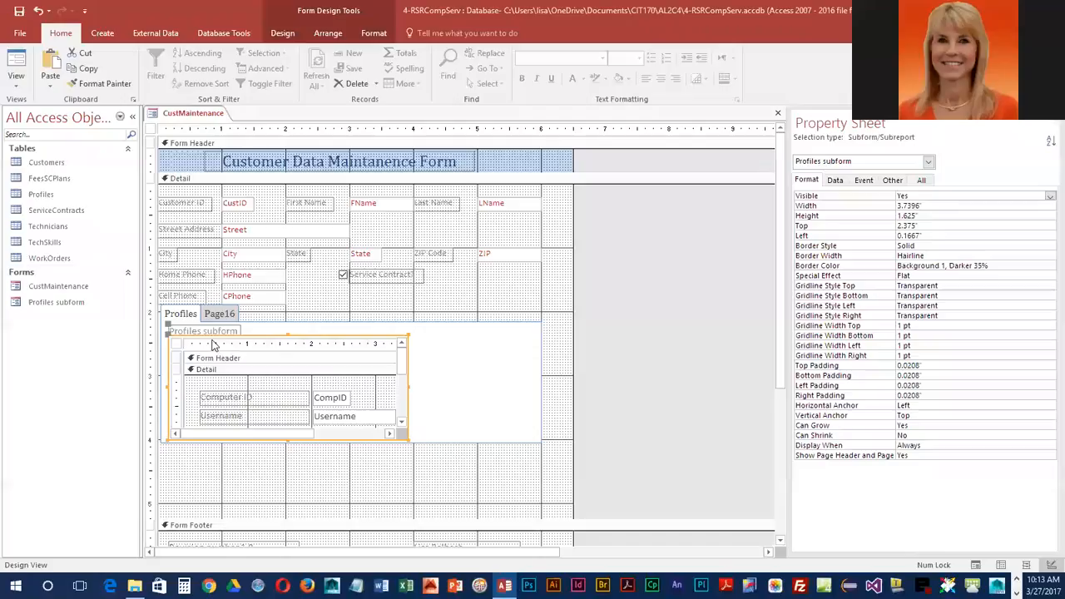
Delete the Profiles subform label and move the subform up to the Profiles page's upper-left corner, at Top 2.2083" and Left 0.0417".
left_click(216, 332)
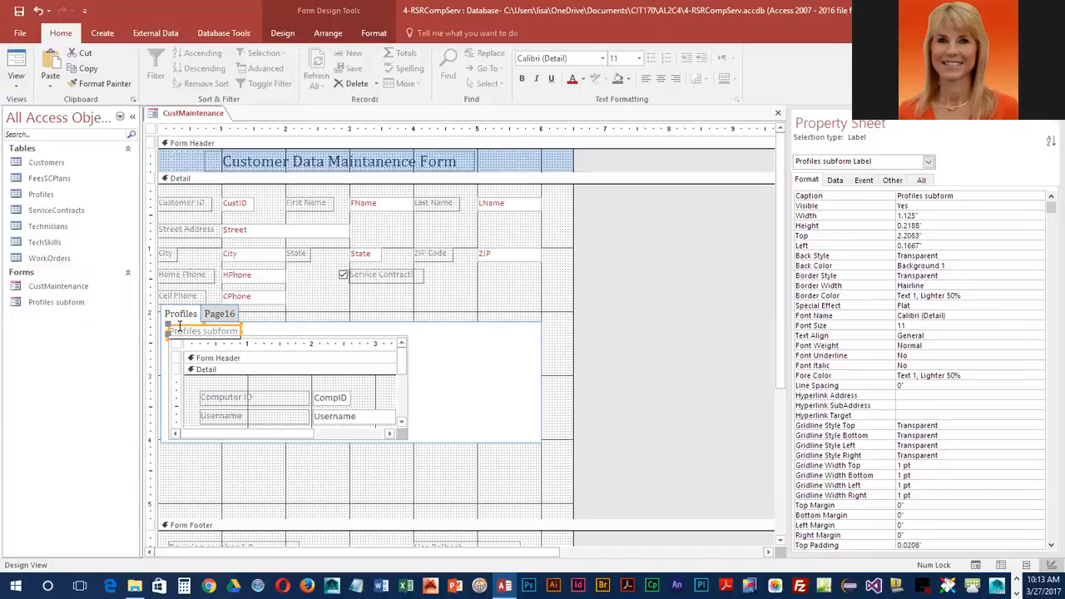
key("Delete")
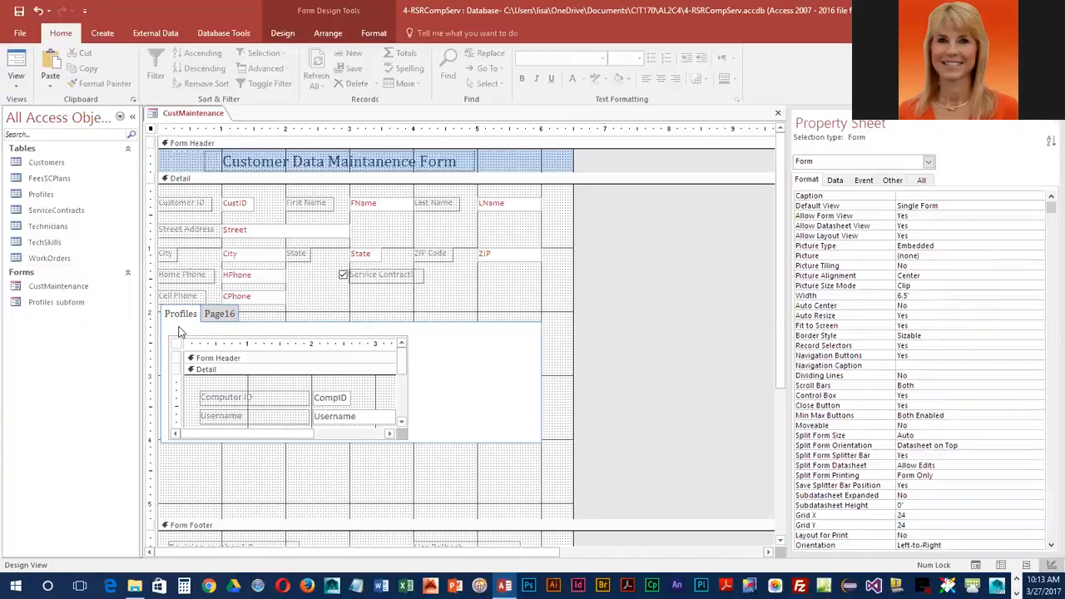
left_click(276, 351)
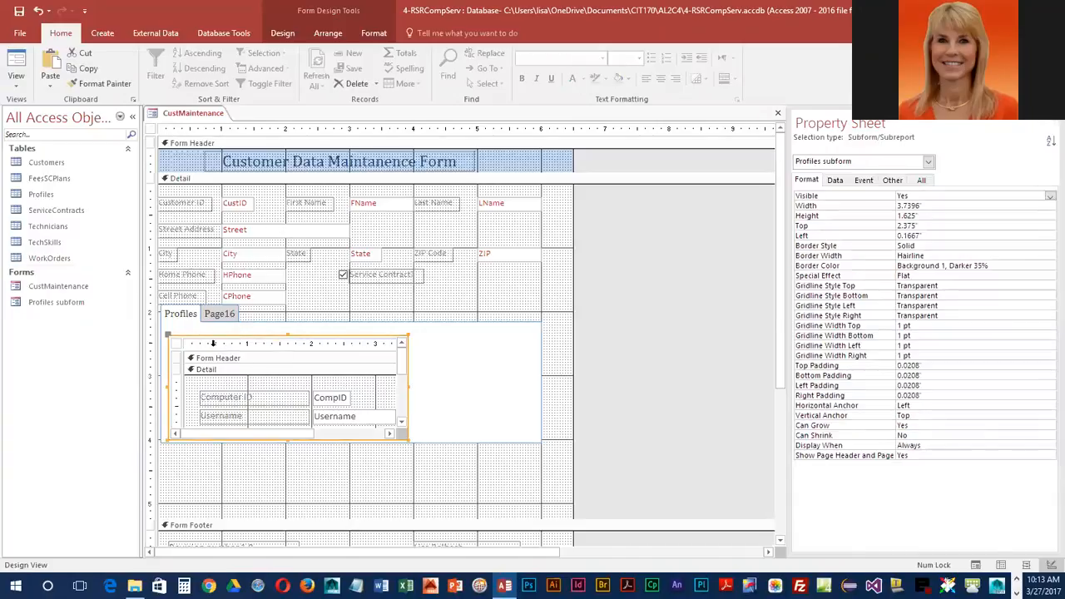
left_click_drag(188, 337, 178, 326)
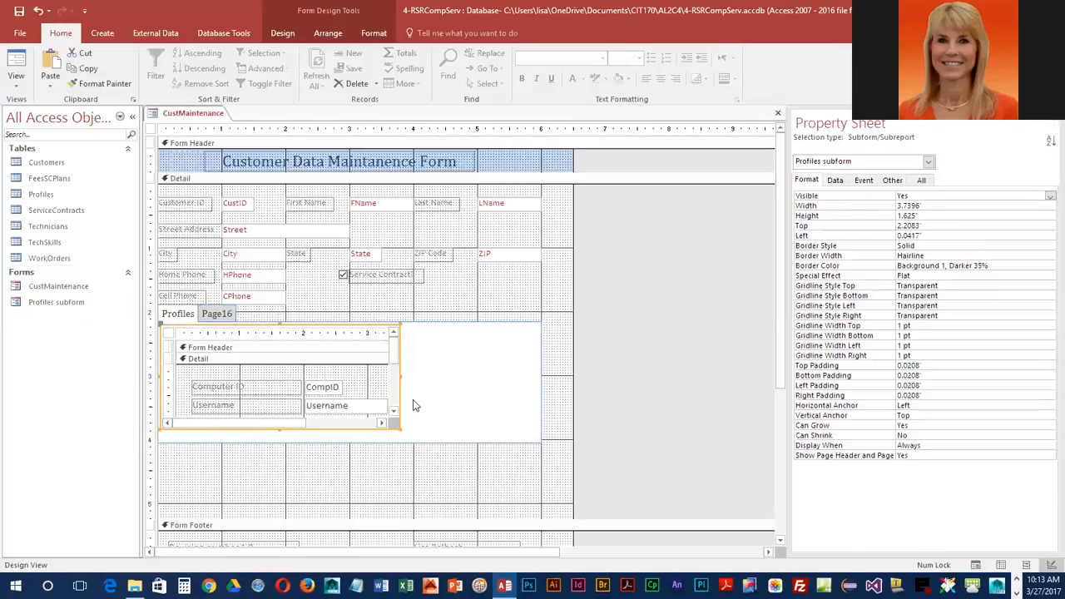
Widen the subform control to about 5.96" and its inner form's design area to 5.5".
left_click_drag(401, 373, 543, 373)
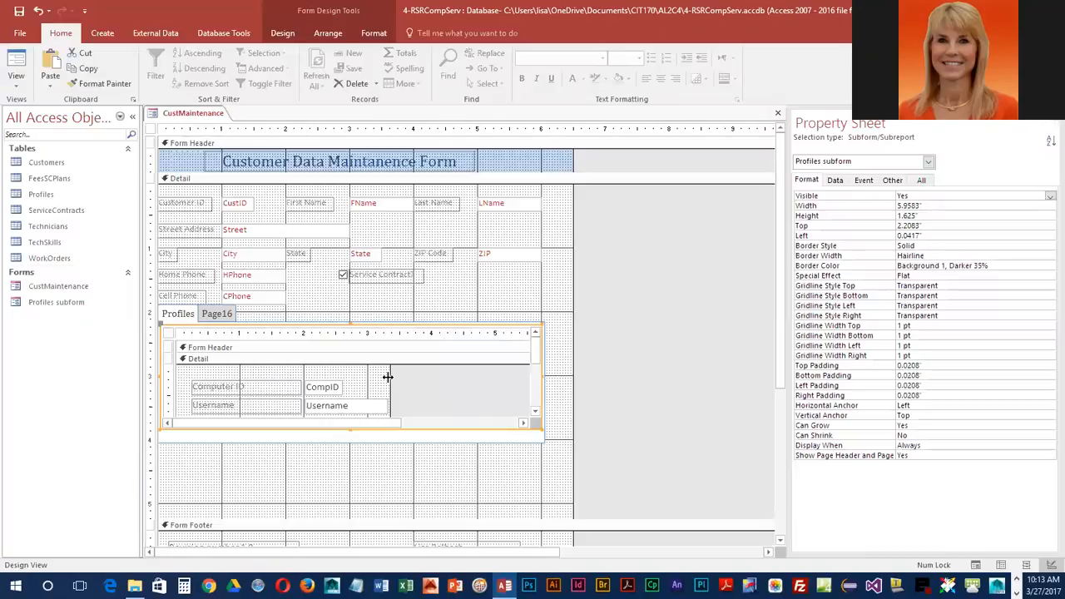
left_click_drag(388, 375, 526, 386)
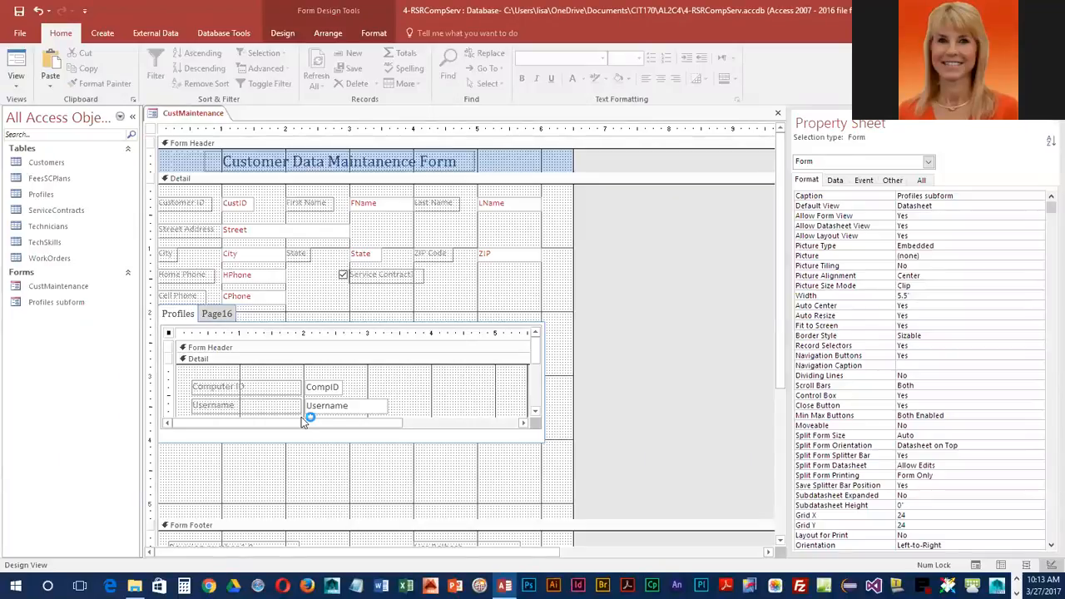
Move the Computer ID label to the subform Detail section's upper-left corner, place the CompID text box beneath it, and make both about 0.96" wide.
left_click(277, 387)
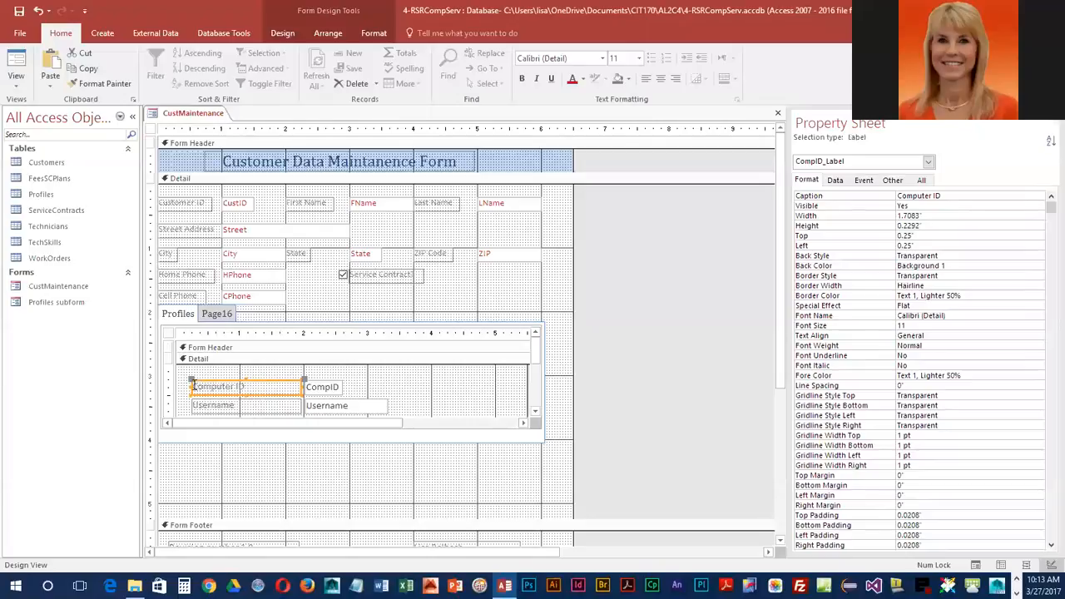
left_click_drag(191, 381, 177, 370)
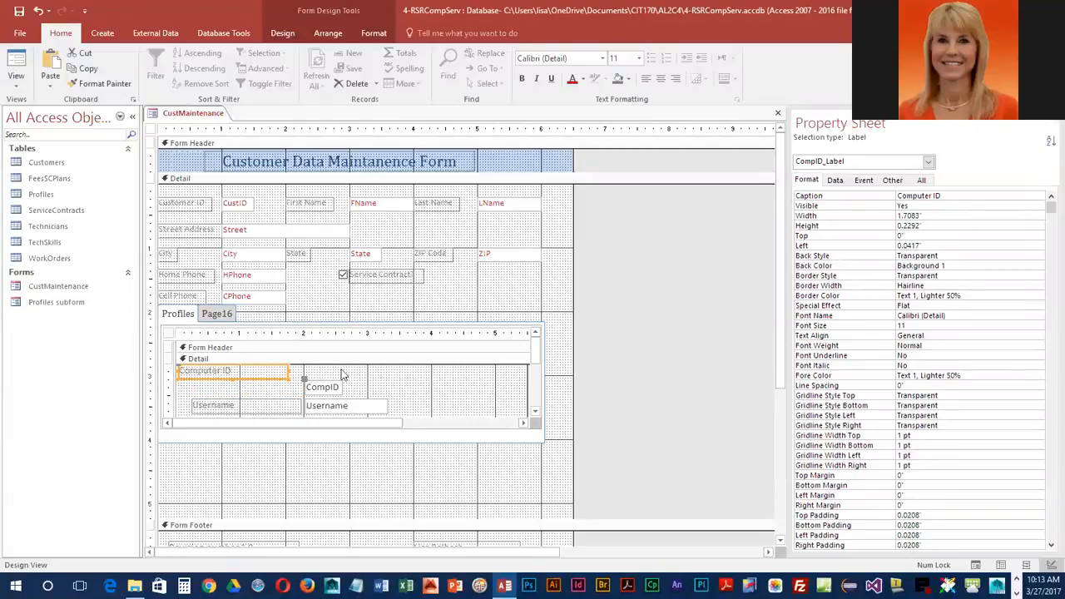
left_click_drag(303, 381, 179, 383)
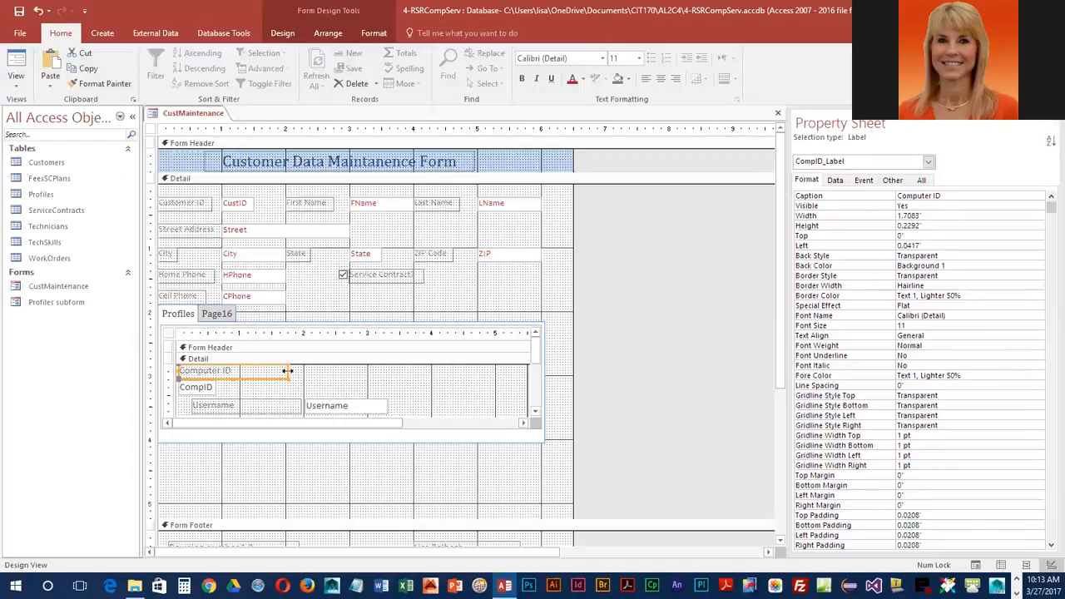
left_click(244, 370)
left_click_drag(244, 370, 237, 372)
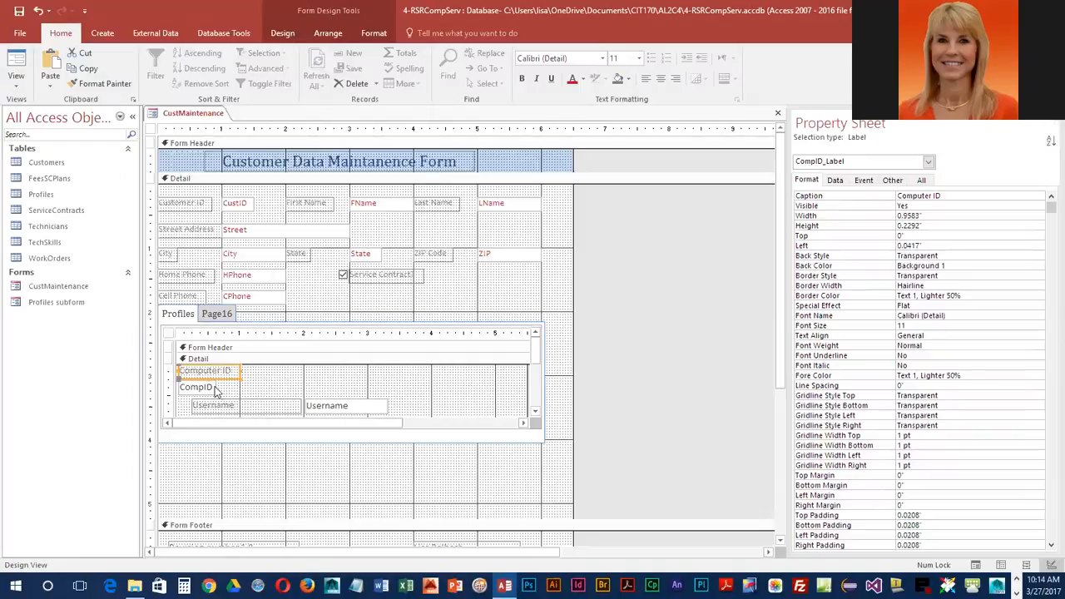
left_click(213, 386)
left_click_drag(213, 387, 241, 389)
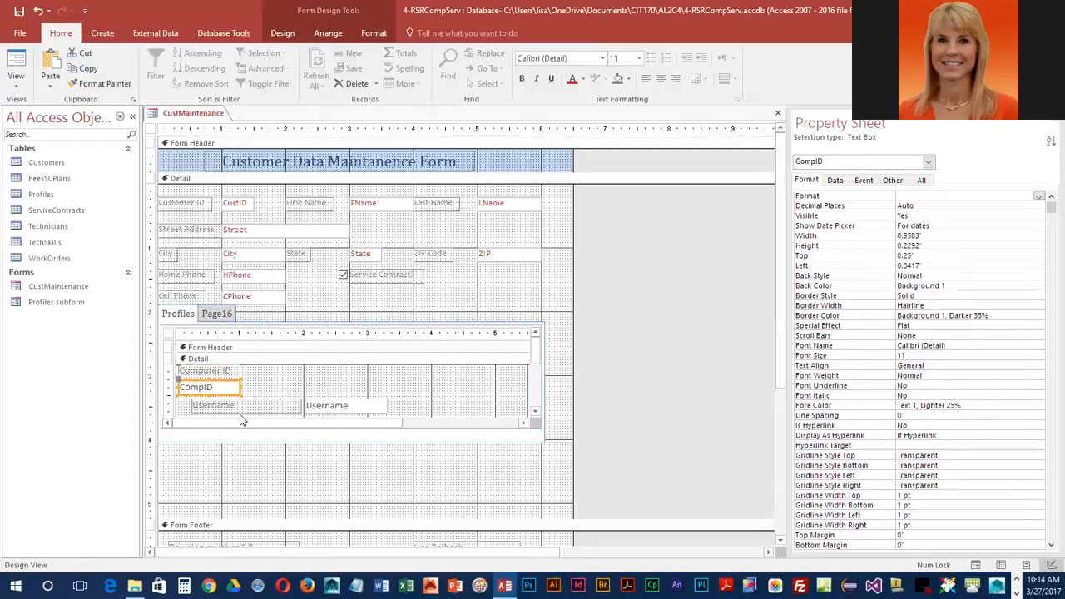
Move the Username label beside the Computer ID label at Top 0" and Left 1.0417", and narrow it to about 1.29".
left_click(200, 407)
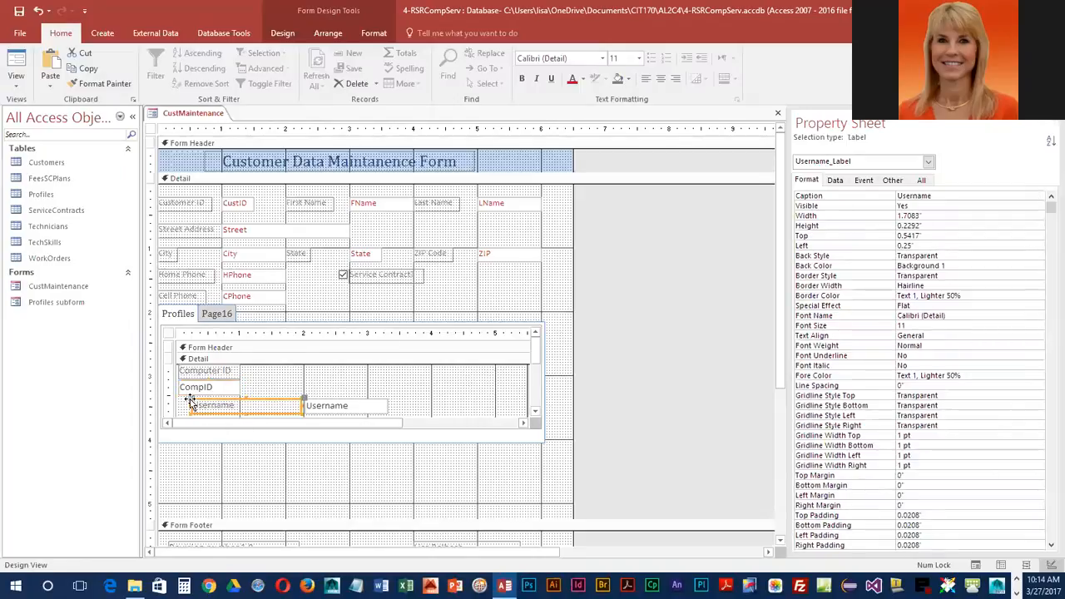
left_click_drag(196, 401, 240, 364)
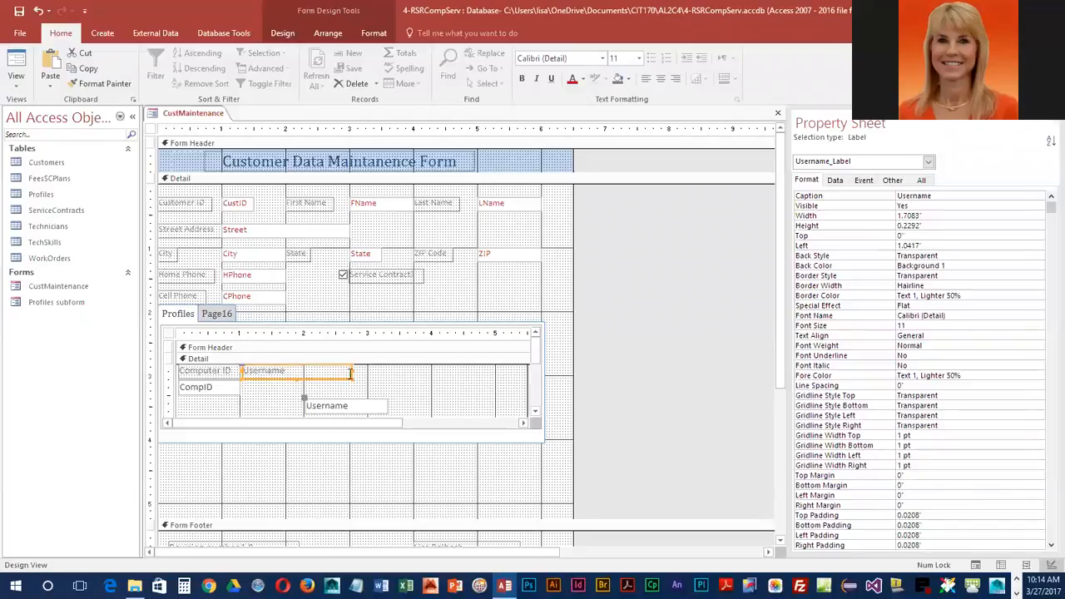
left_click_drag(350, 370, 327, 370)
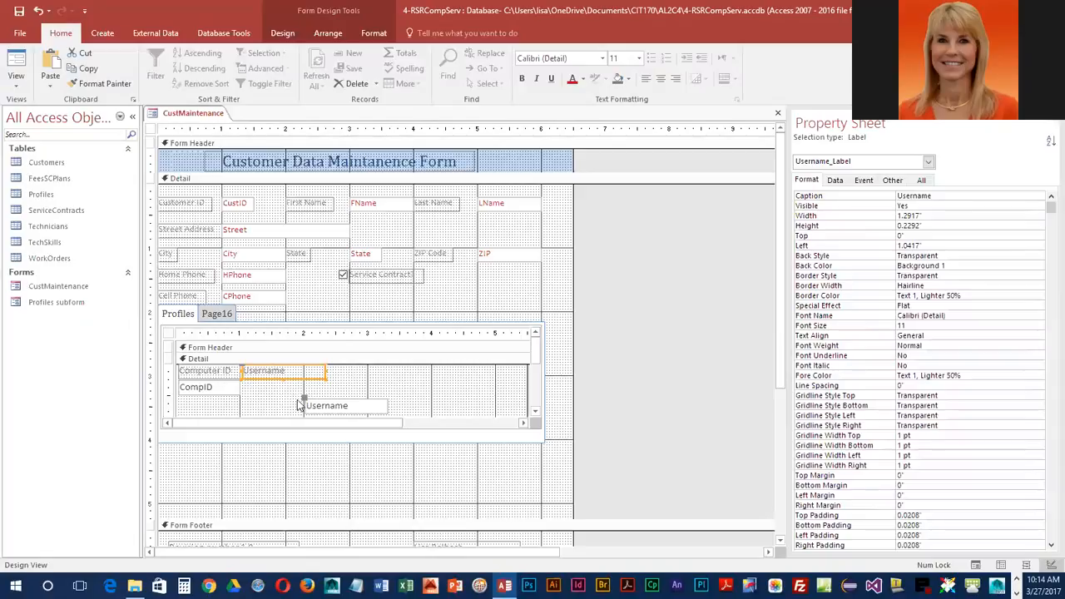
Place the Username text box beneath its label, and move the Password label and text box beside the Username controls.
left_click_drag(306, 403, 243, 385)
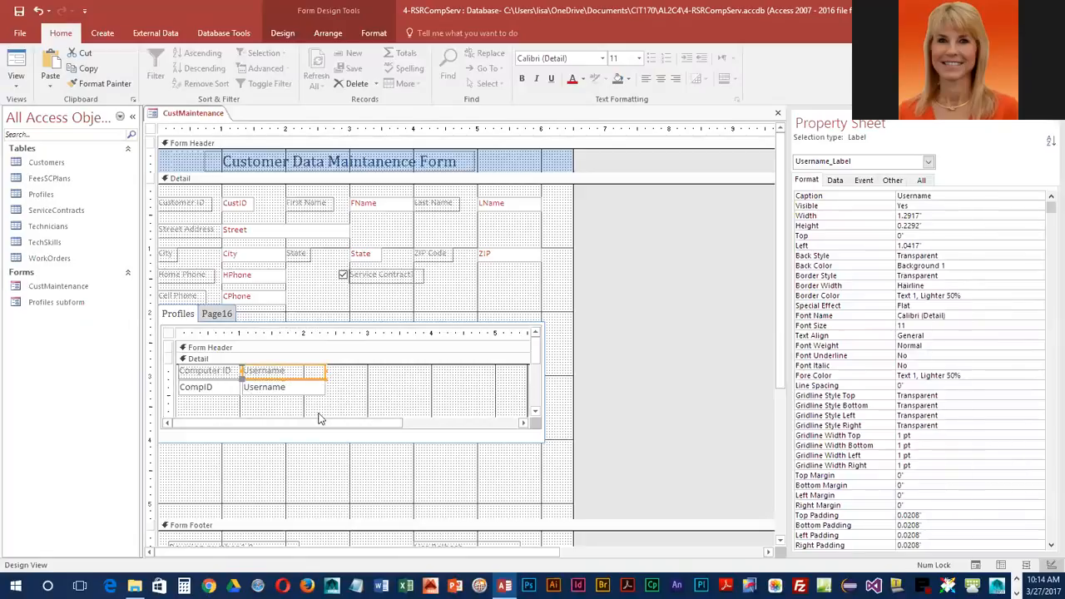
left_click(536, 415)
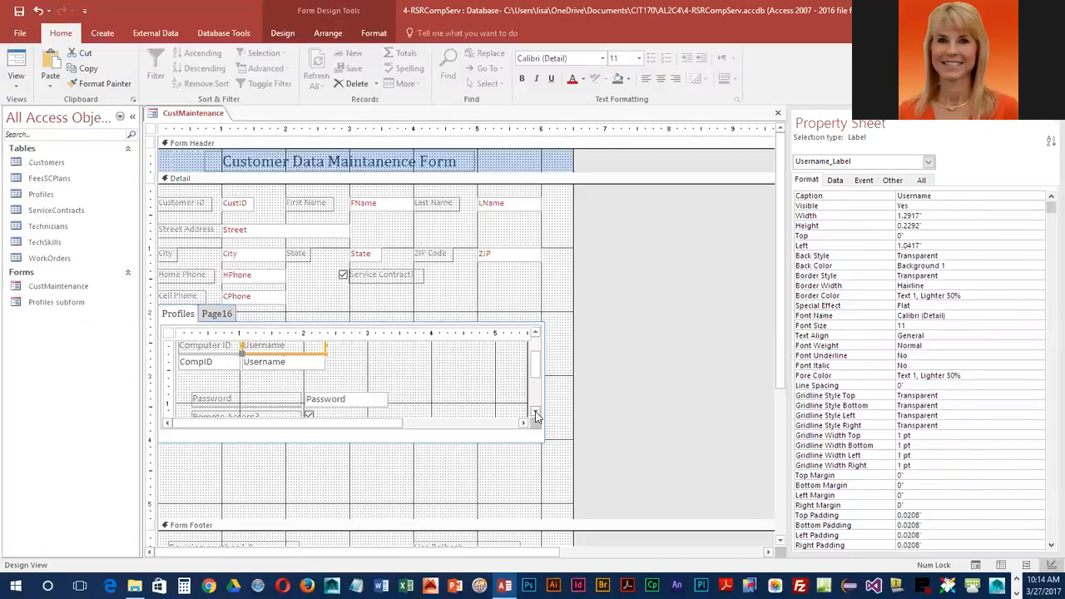
left_click(197, 399)
left_click_drag(193, 397, 333, 345)
left_click_drag(304, 394, 332, 363)
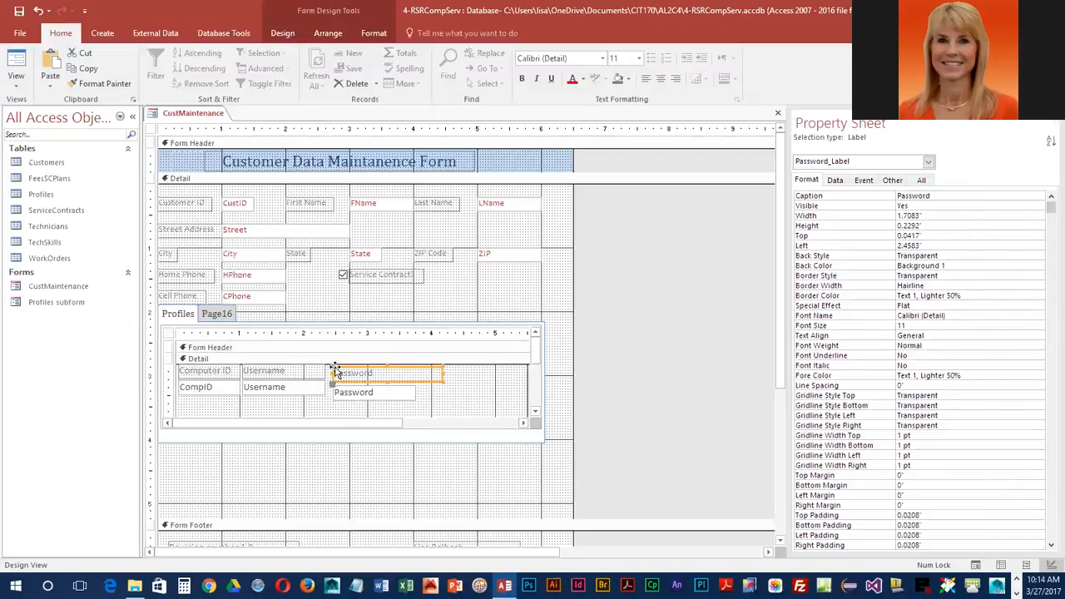
Line up the Password label and the text box beneath it at Left 2.375", and narrow both to about 0.83".
left_click_drag(333, 365, 331, 368)
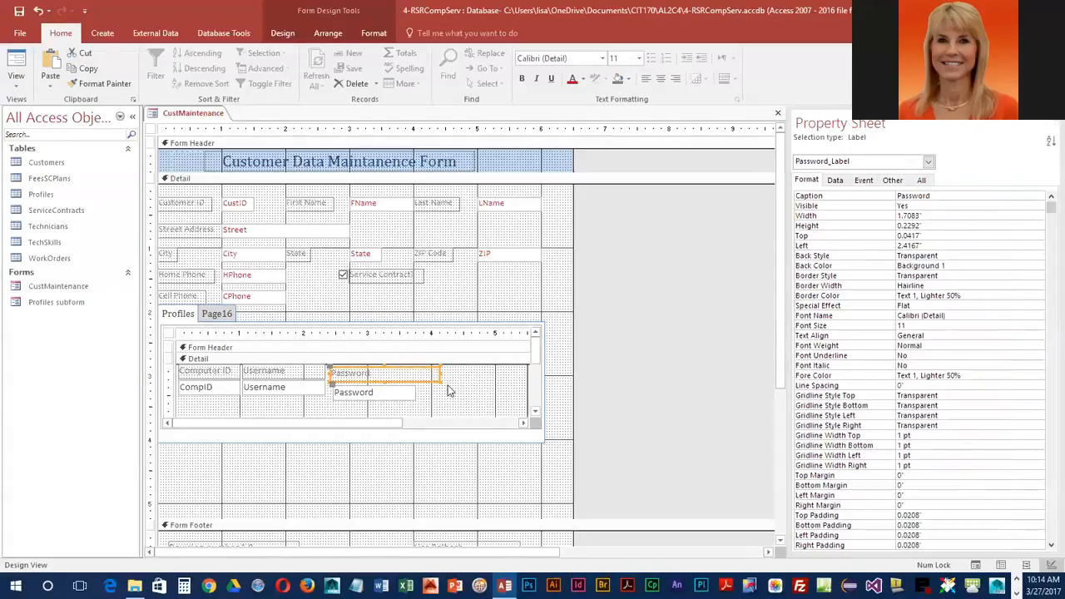
left_click_drag(437, 373, 329, 383)
left_click(347, 393)
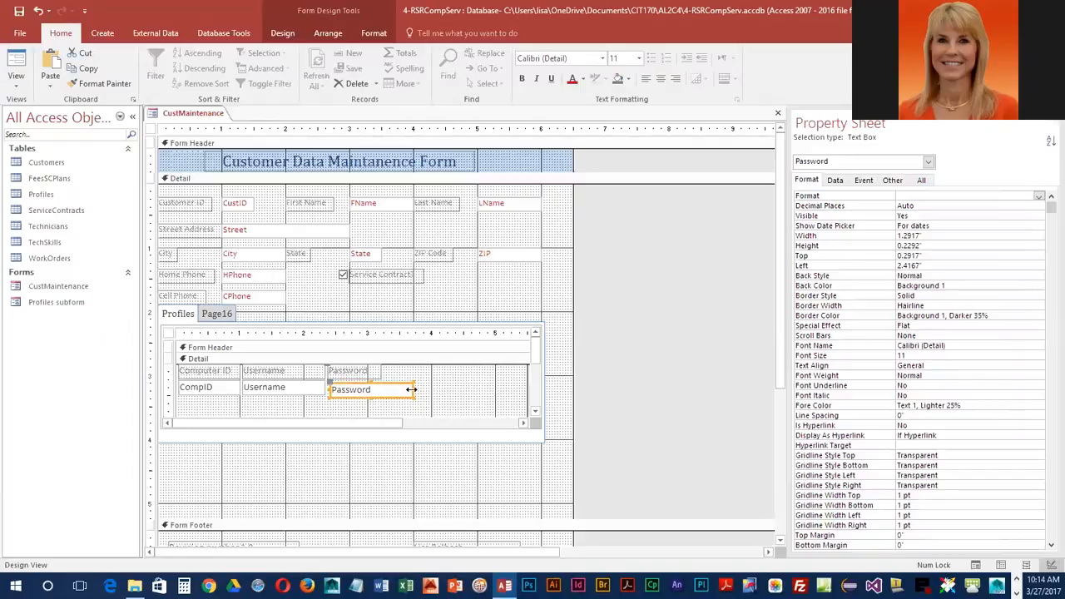
left_click(334, 409)
left_click(332, 387)
left_click_drag(330, 387, 331, 385)
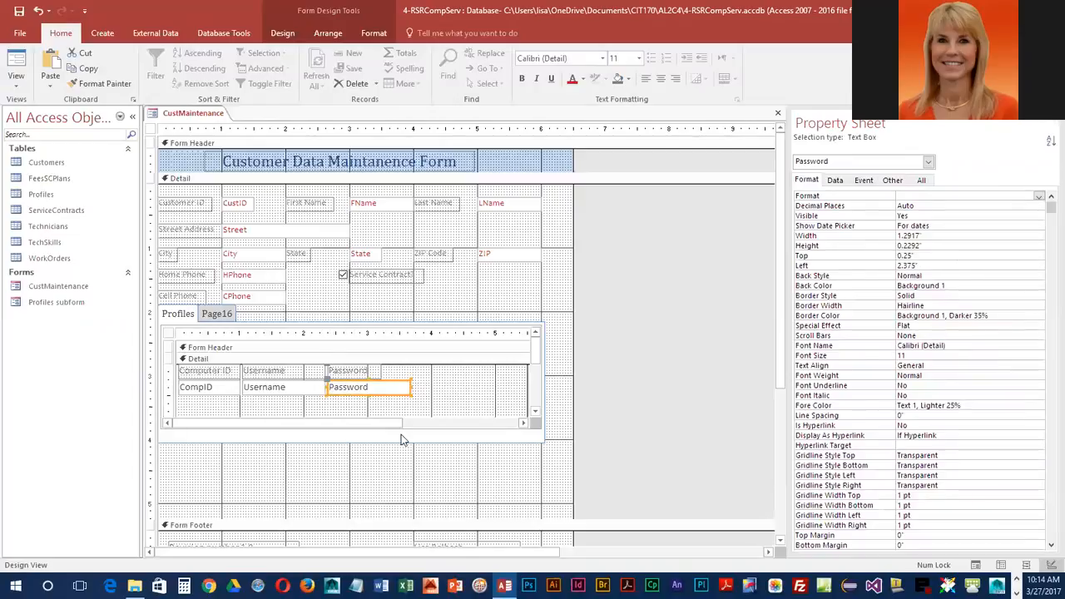
left_click_drag(410, 384, 381, 387)
left_click(407, 396)
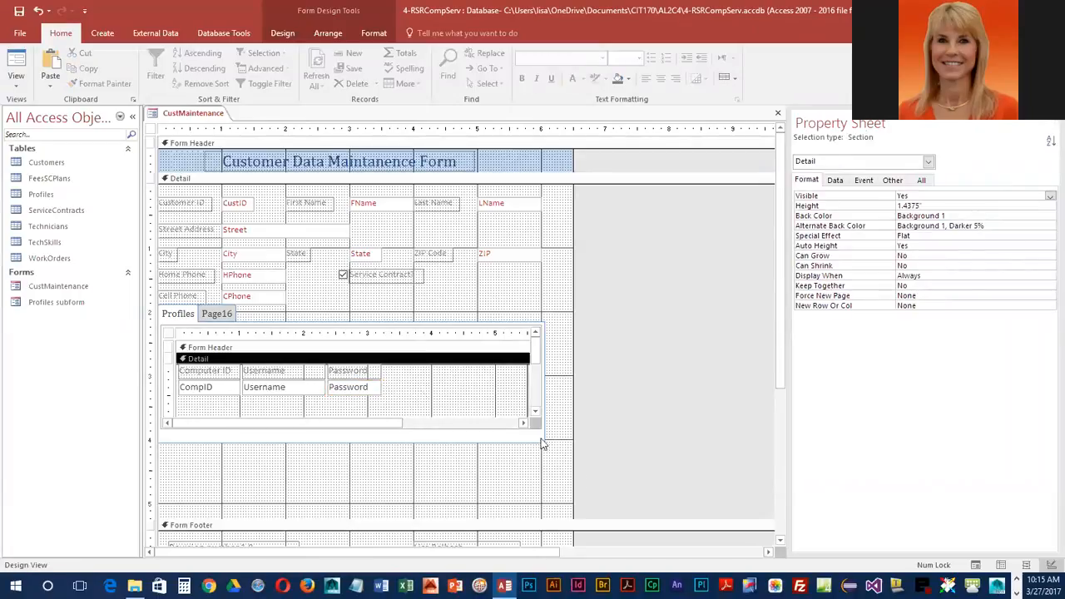
Move the Remote Access? label beside the Password label at Top 0" and Left 3.2917", and narrow it to about 1.17".
scroll(537, 416, "down", 3)
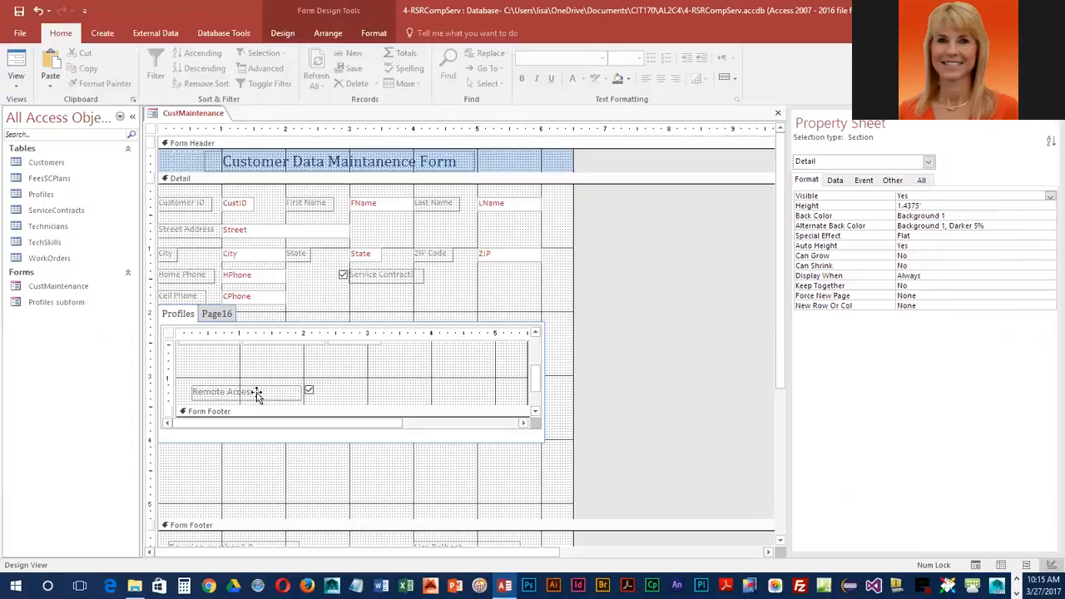
left_click(198, 389)
left_click_drag(198, 388, 384, 364)
scroll(409, 365, "up", 3)
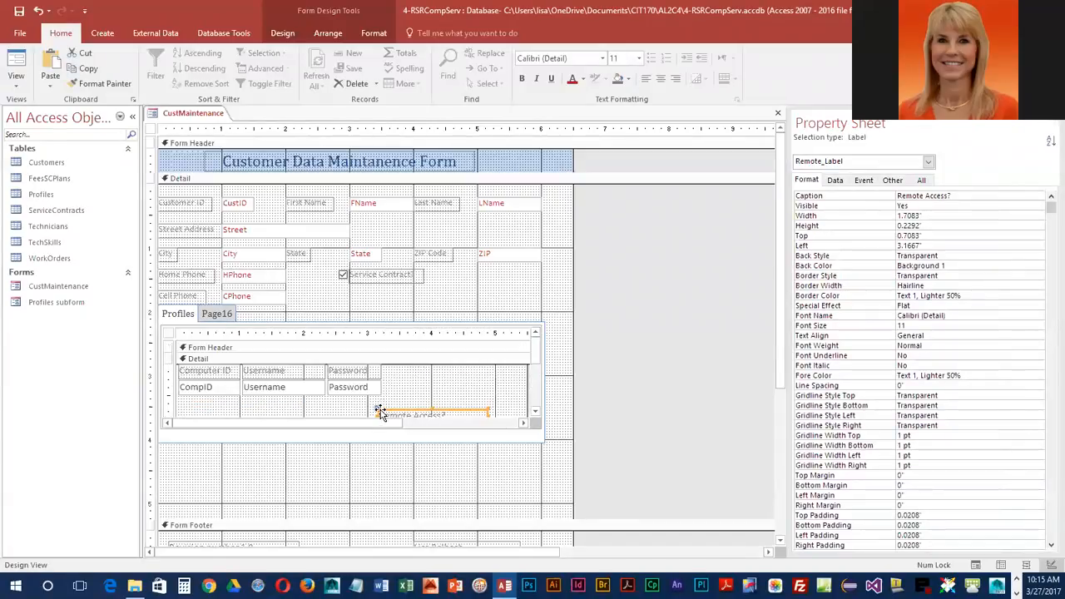
left_click_drag(375, 409, 392, 381)
left_click_drag(389, 364, 385, 363)
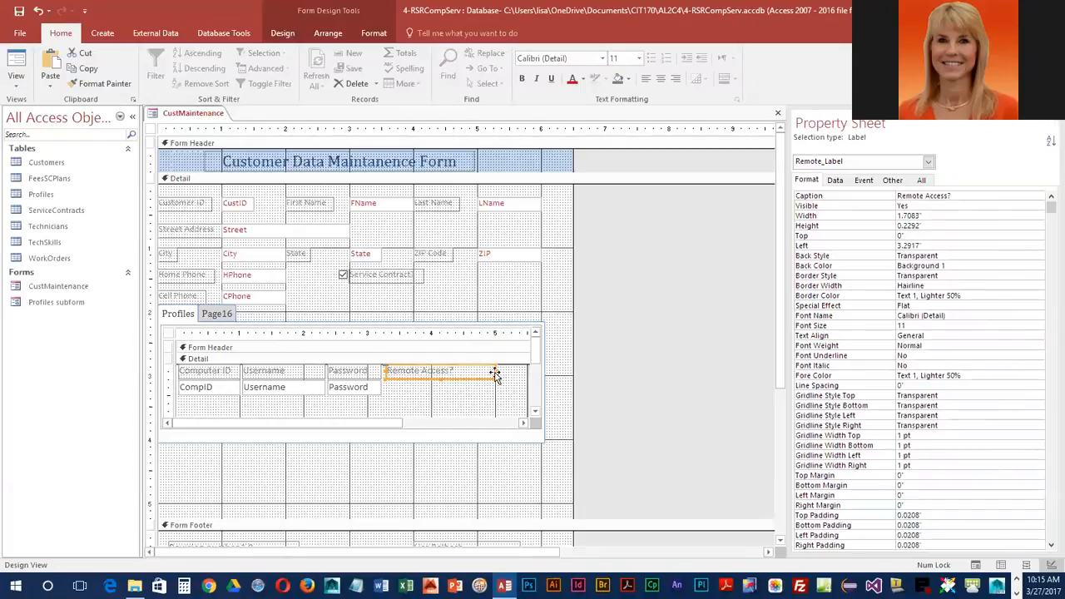
left_click_drag(494, 370, 462, 371)
Move the Remote Access? label to Left 4.125" and place its check box beneath it.
left_click(536, 413)
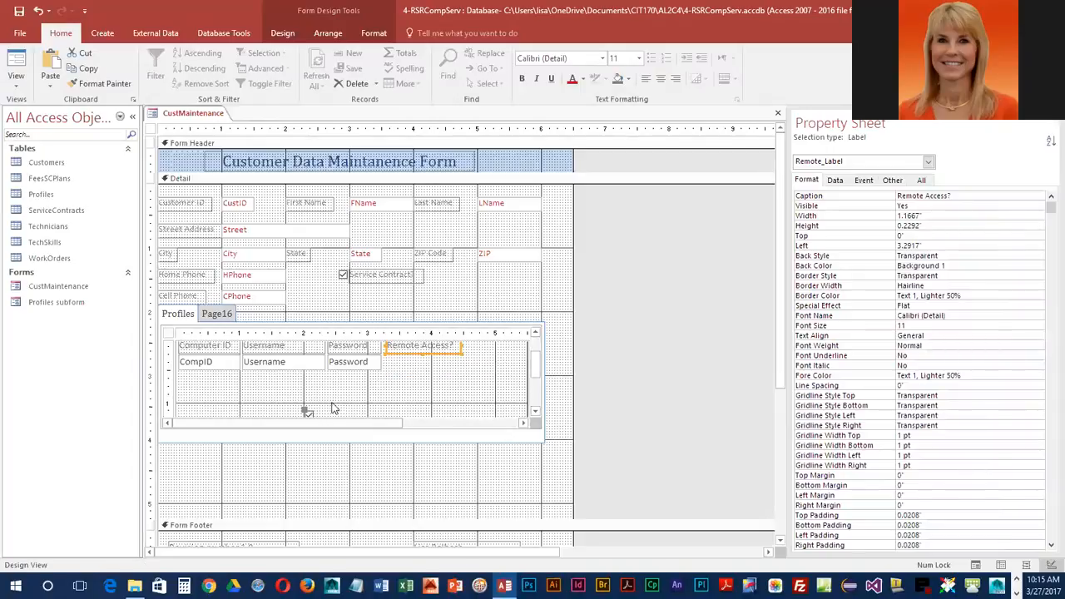
left_click_drag(305, 409, 414, 359)
left_click_drag(536, 360, 535, 342)
left_click_drag(385, 368, 441, 368)
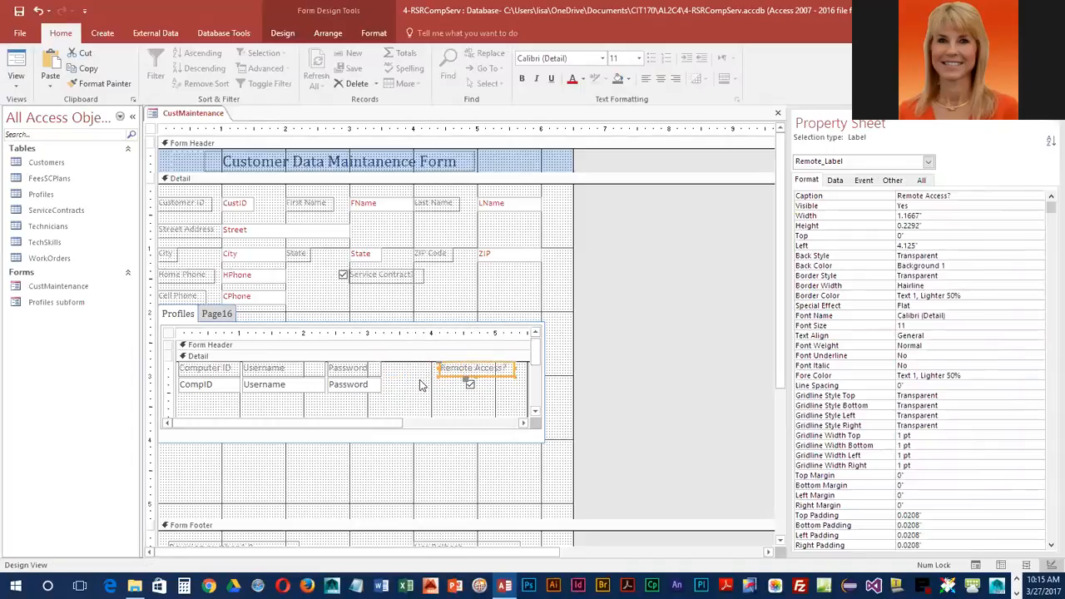
Move the Password label and text box to Left 2.875" and make both about 1.125" wide.
left_click(356, 367)
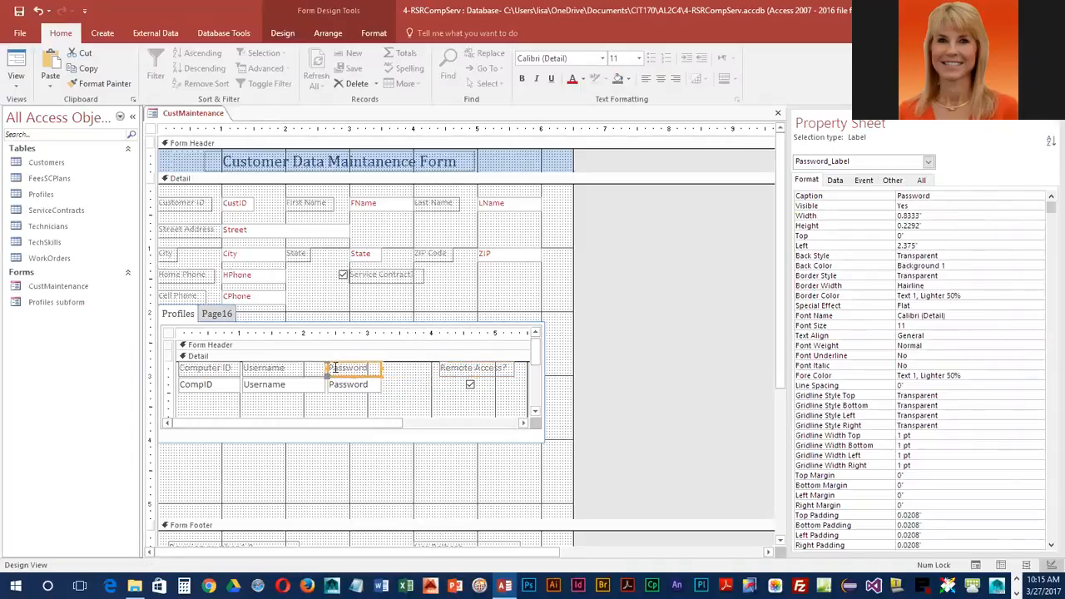
mouse_move(329, 367)
left_mouse_down()
mouse_move(361, 376)
mouse_move(340, 373)
mouse_move(363, 393)
mouse_move(339, 395)
mouse_move(431, 383)
left_mouse_up()
left_click(349, 390)
left_click(346, 372, "shift")
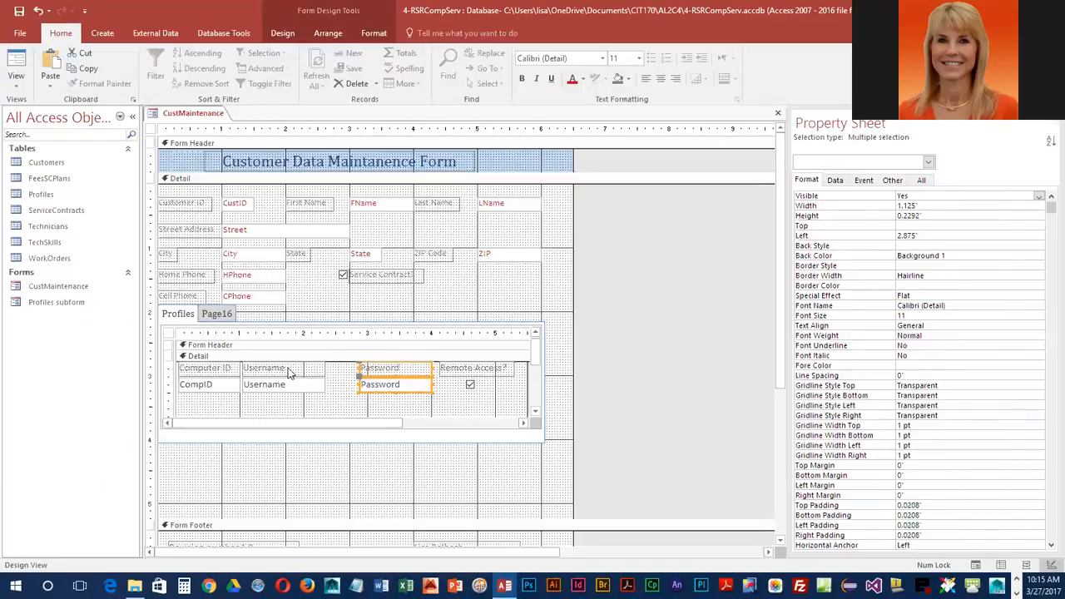
Move the Username label and text box together to Left 1.25" and widen both to 1.625".
left_click(291, 371)
left_click(292, 392, "shift")
left_click_drag(295, 394, 307, 396)
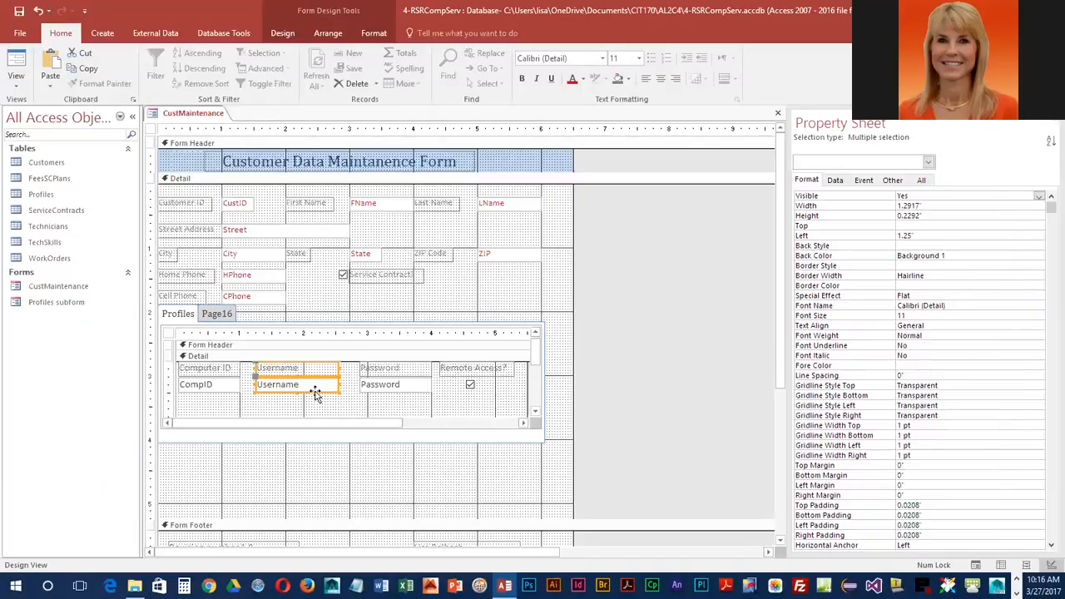
left_click_drag(342, 384, 359, 384)
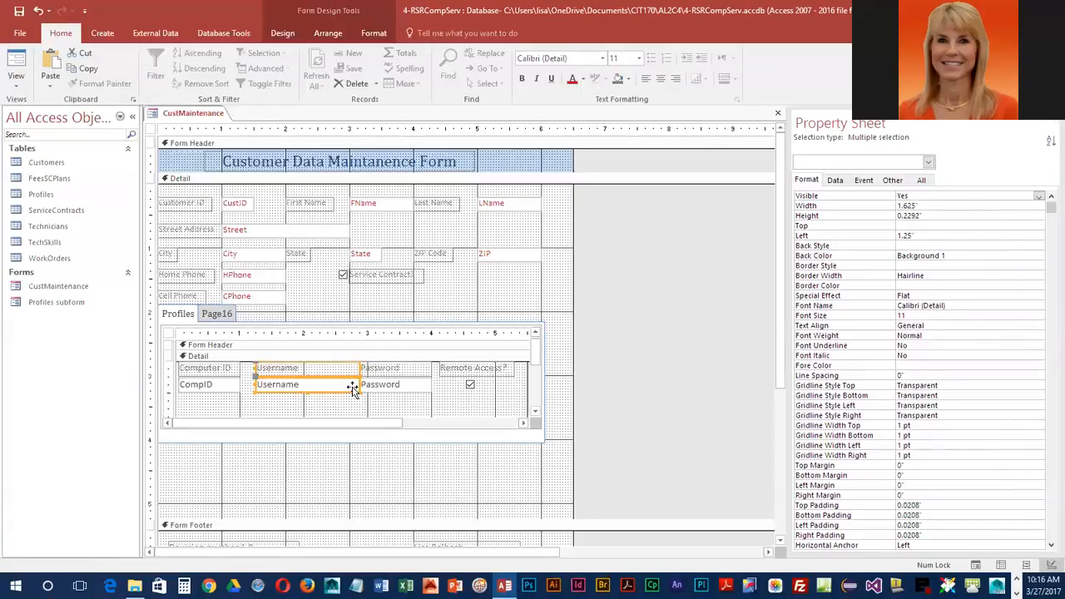
Widen the Computer ID label and CompID text box together to about 1.21", up to the Username controls.
left_click(234, 369)
left_click(238, 388, "shift")
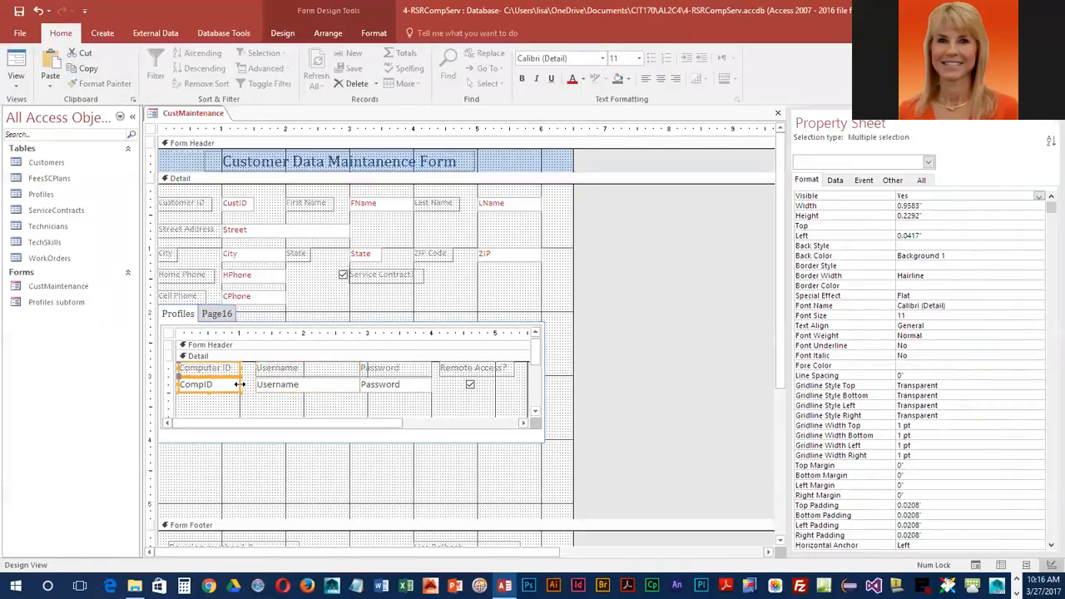
left_click_drag(238, 385, 256, 384)
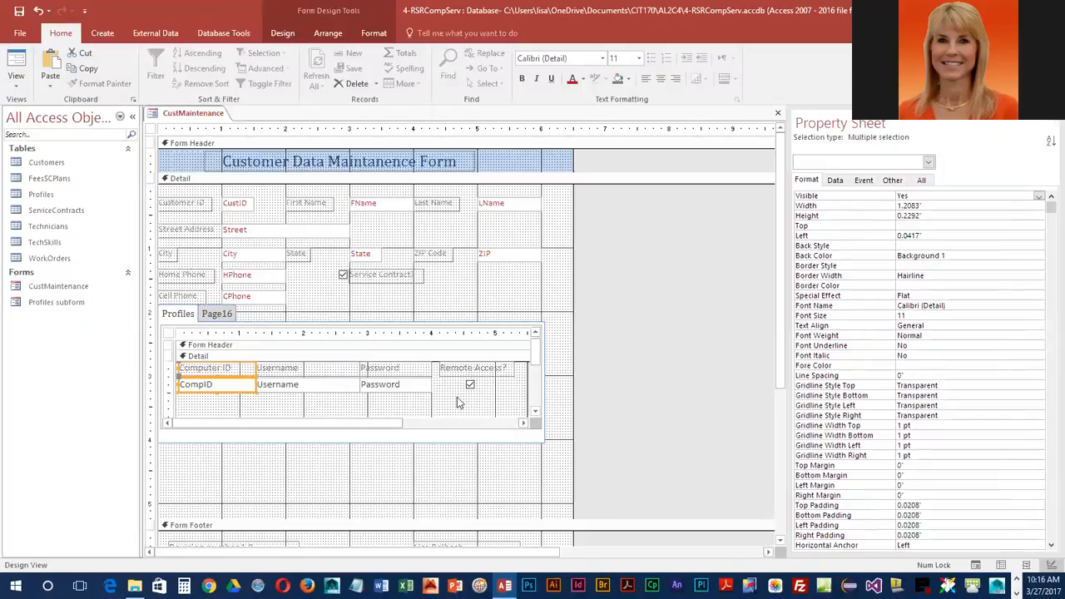
Extend the Remote Access? label to Left 4", trim its far end, and center its check box beneath it at about Left 4.46".
left_click(463, 370)
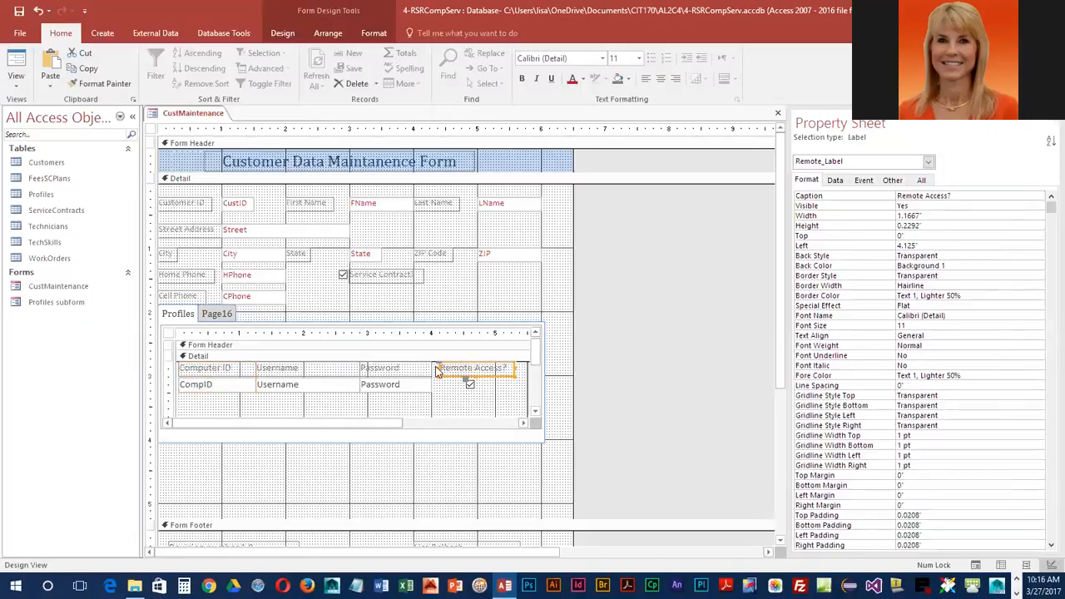
left_click_drag(439, 370, 429, 367)
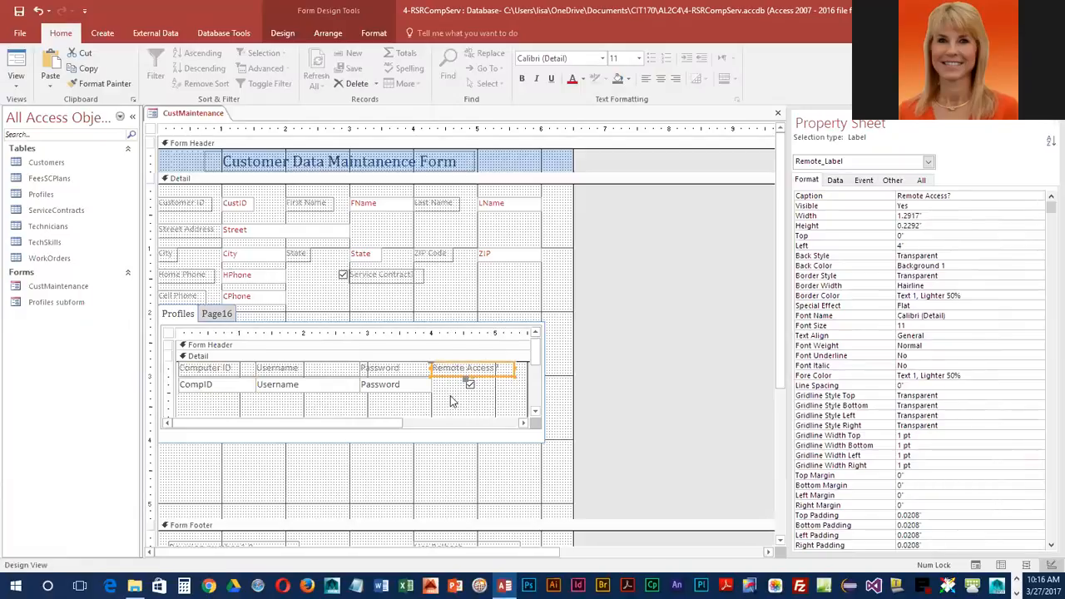
left_click_drag(516, 367, 462, 382)
left_click(470, 386)
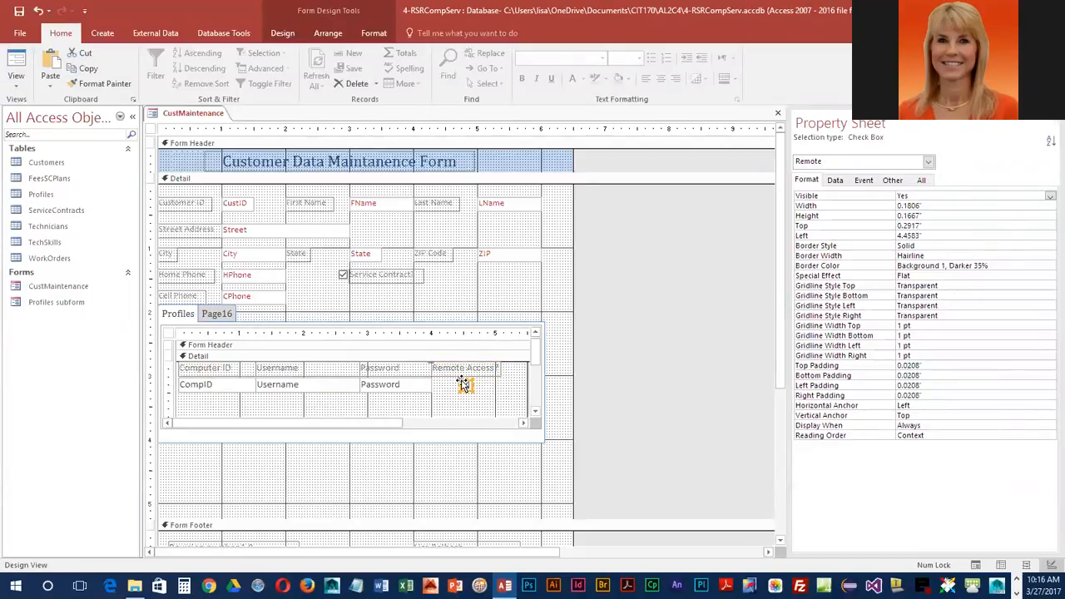
Align the tops of the Computer ID, Username, Password and Remote Access? labels in the subform.
left_click(231, 369)
left_click(289, 371, "shift")
left_click(404, 371, "shift")
left_click(449, 371, "shift")
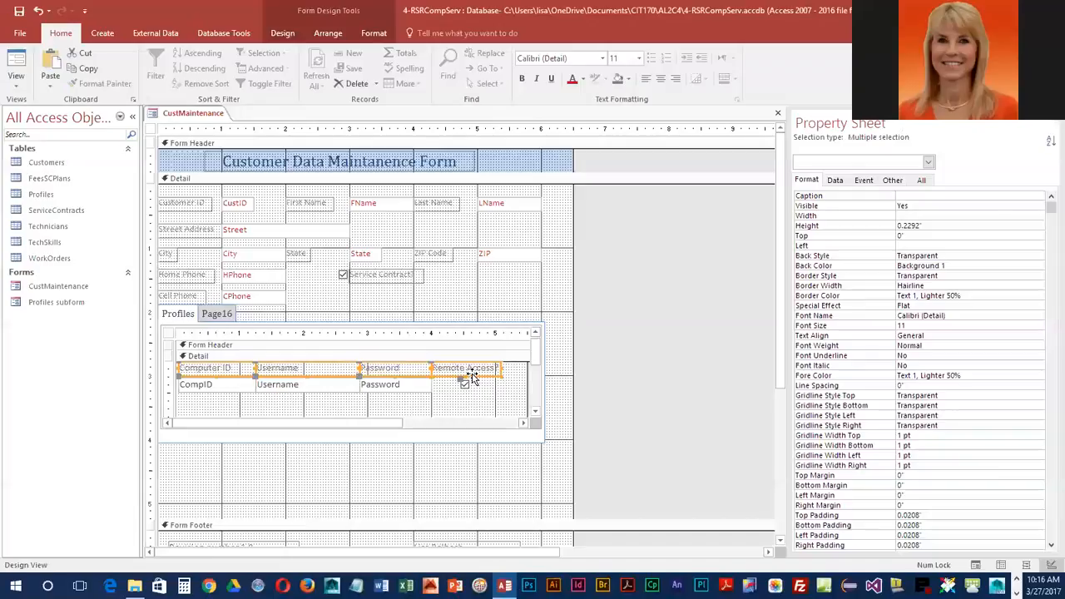
left_click(339, 34)
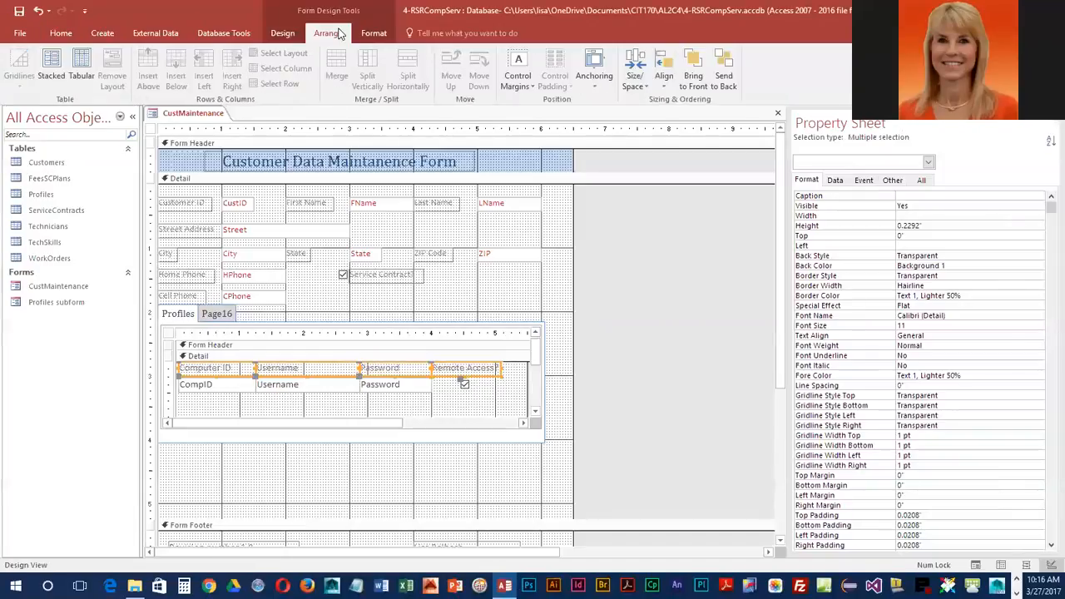
left_click(665, 84)
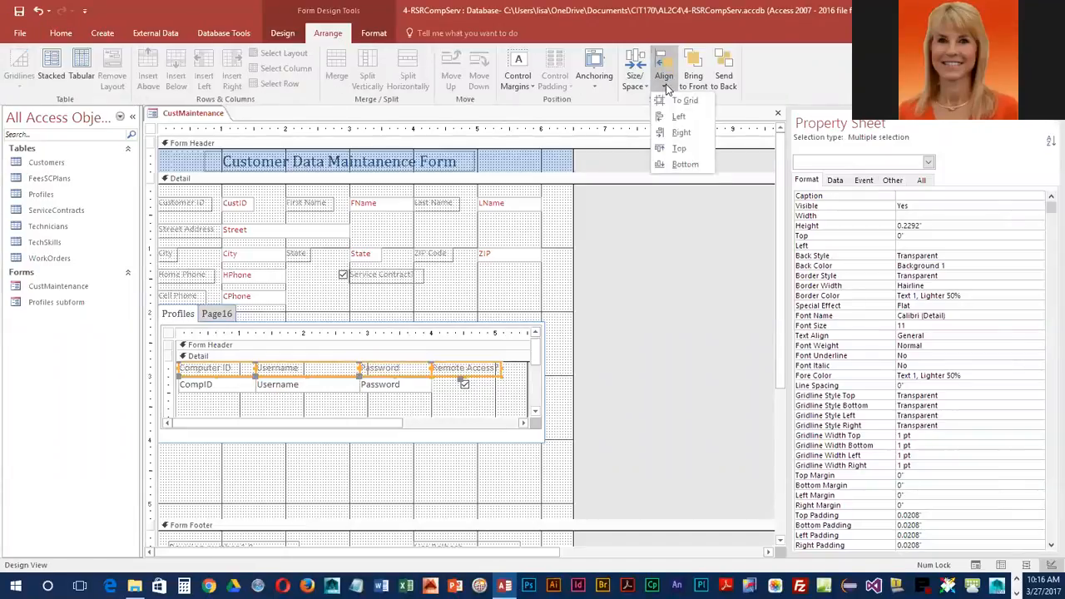
left_click(690, 150)
Align the bottoms of the subform's CompID, Username and Password text boxes and the Remote Access check box.
left_click(223, 391)
left_click(281, 392, "shift")
left_click(397, 386, "shift")
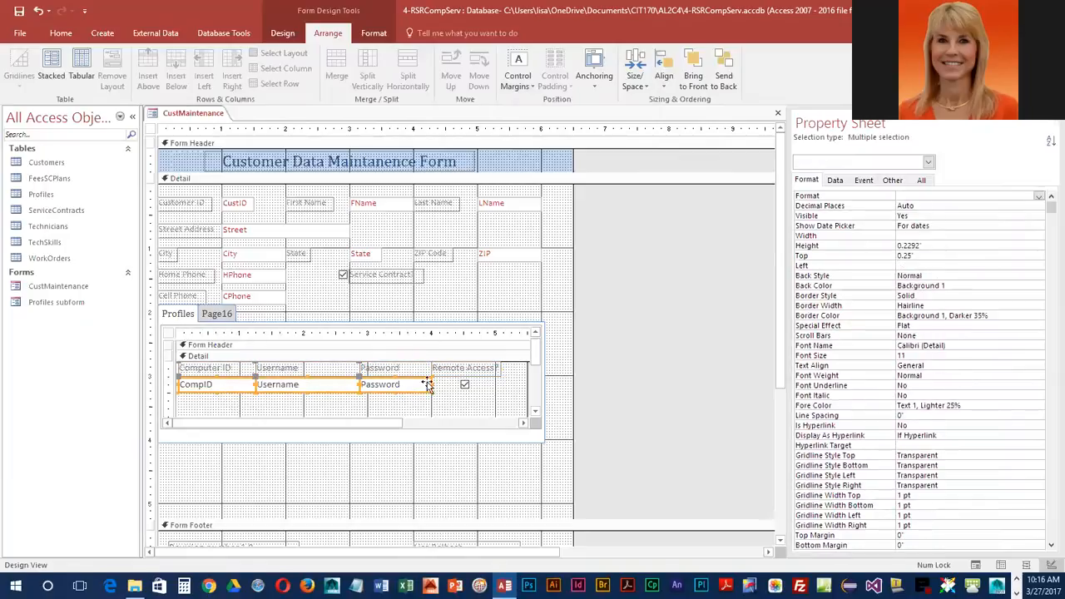
left_click(464, 385, "shift")
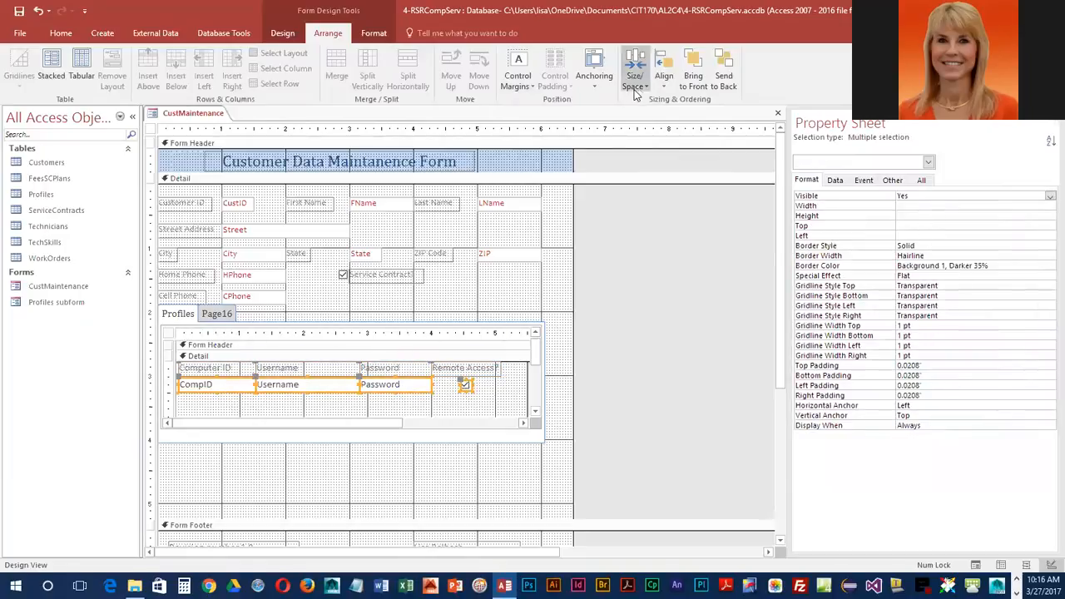
left_click(663, 76)
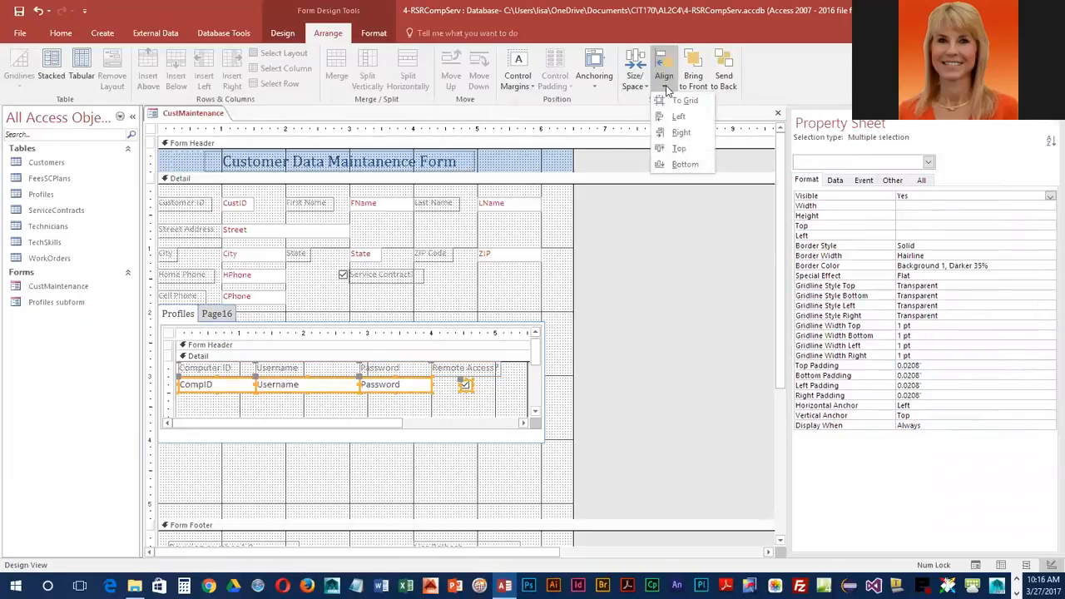
left_click(678, 165)
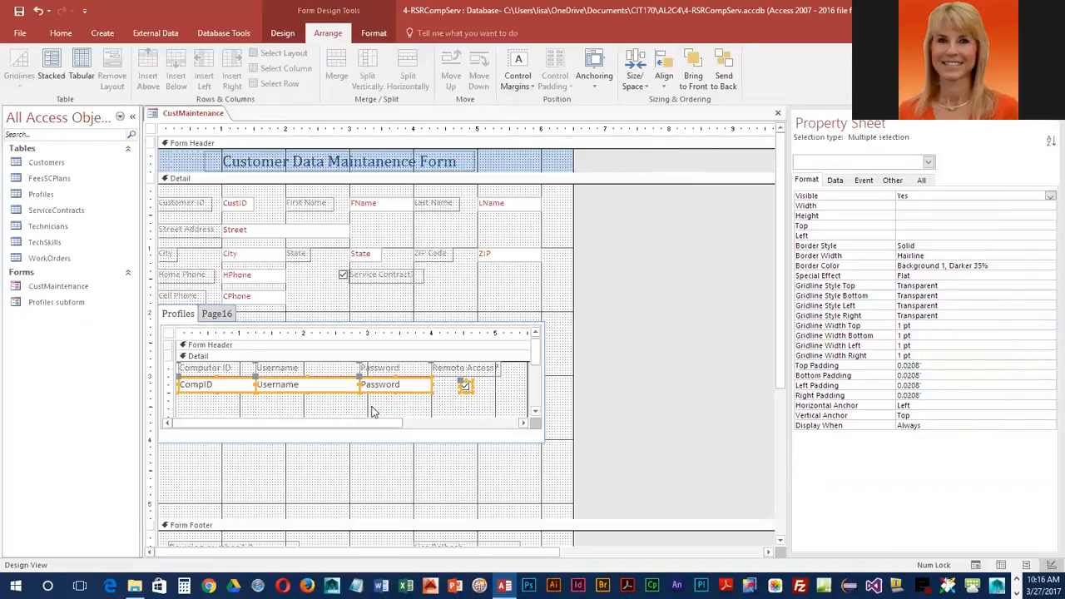
Align the tops of the Customer ID, First Name and Last Name labels and their text boxes in the main form.
left_click(186, 211)
left_click(238, 208, "shift")
left_click(332, 206, "shift")
left_click(382, 206, "shift")
left_click(457, 208, "shift")
left_click(489, 208, "shift")
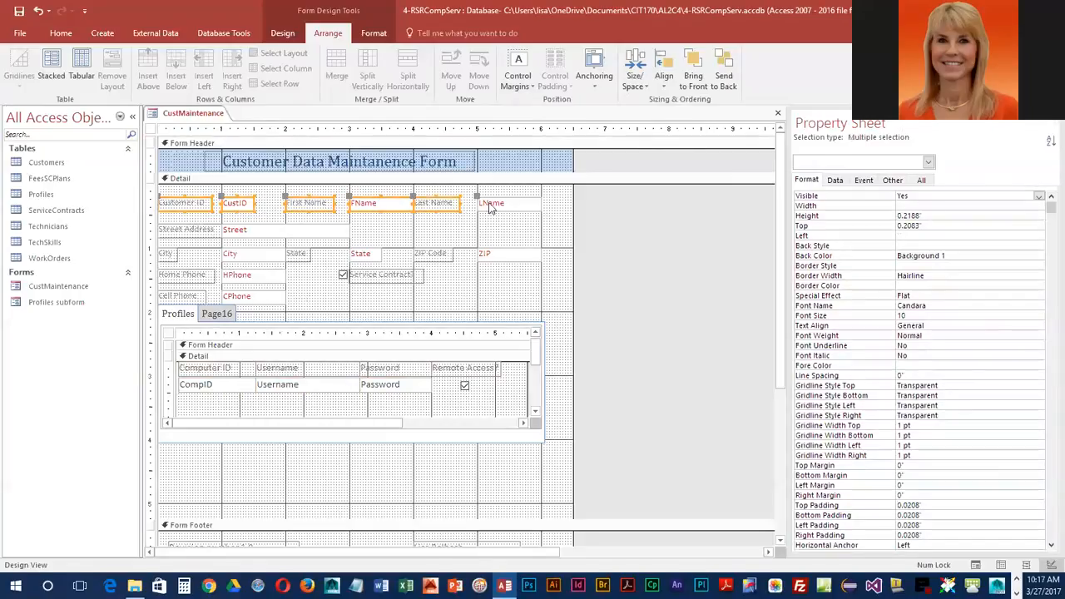
left_click(665, 83)
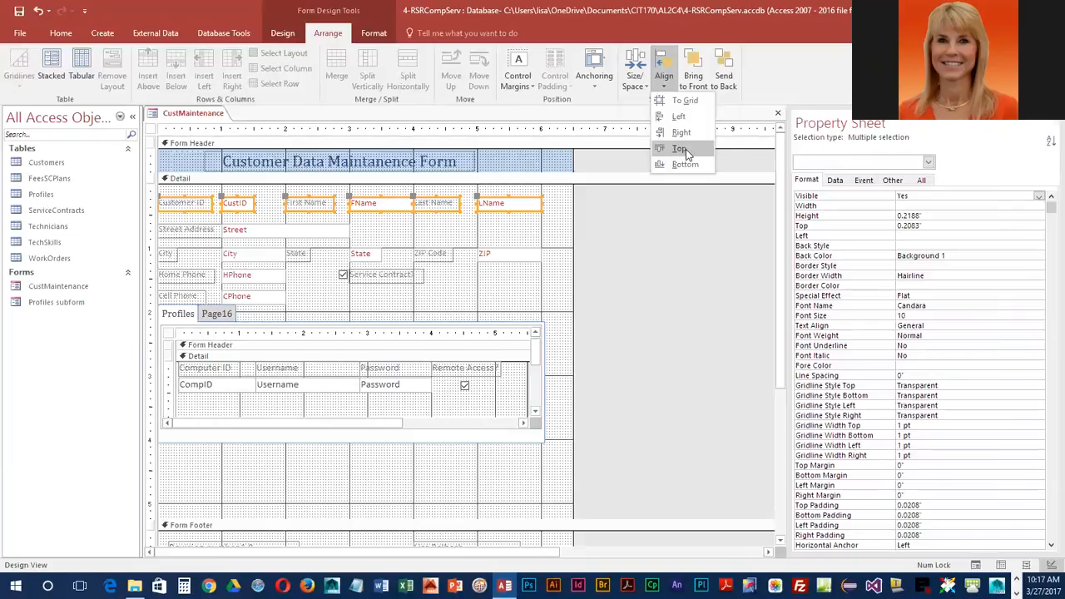
left_click(686, 149)
Align the tops of the City, State and ZIP Code labels and their text boxes in the main form.
left_click(171, 255)
left_click(235, 257, "shift")
left_click(301, 259, "shift")
left_click(371, 259, "shift")
left_click(439, 259, "shift")
left_click(504, 258, "shift")
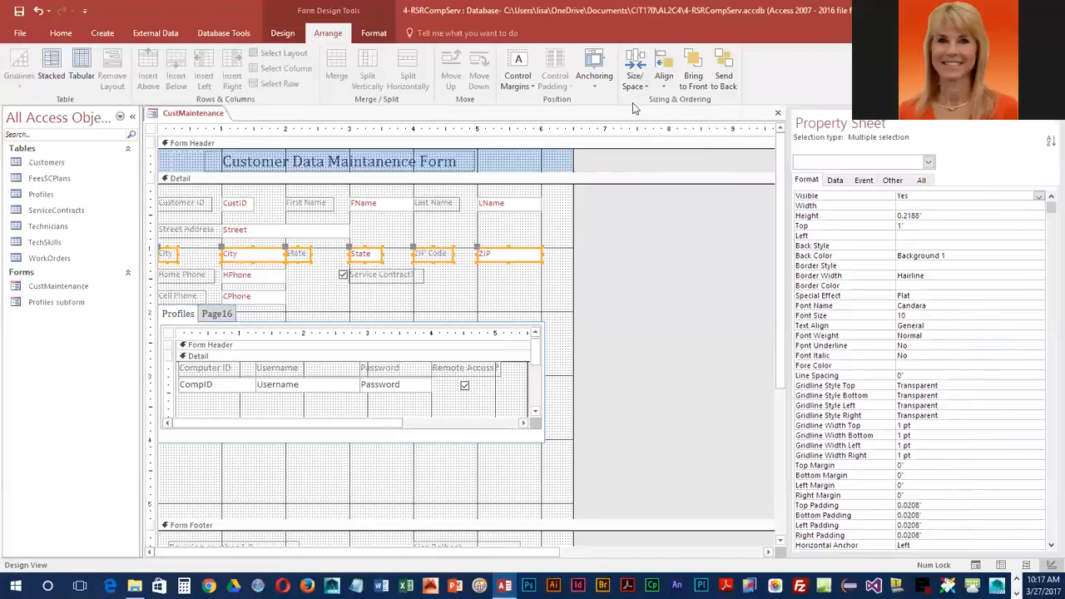
left_click(665, 93)
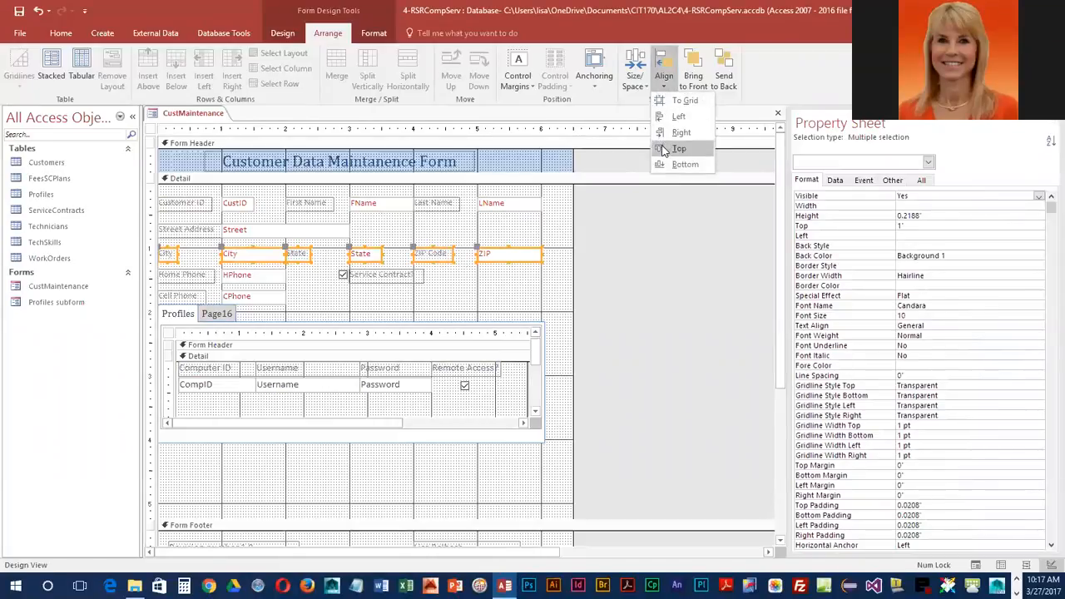
left_click(663, 151)
Align the tops of the Home Phone label, HPhone text box and Service Contract? check box with its label.
left_click(186, 277)
left_click(259, 278, "shift")
left_click(343, 275, "shift")
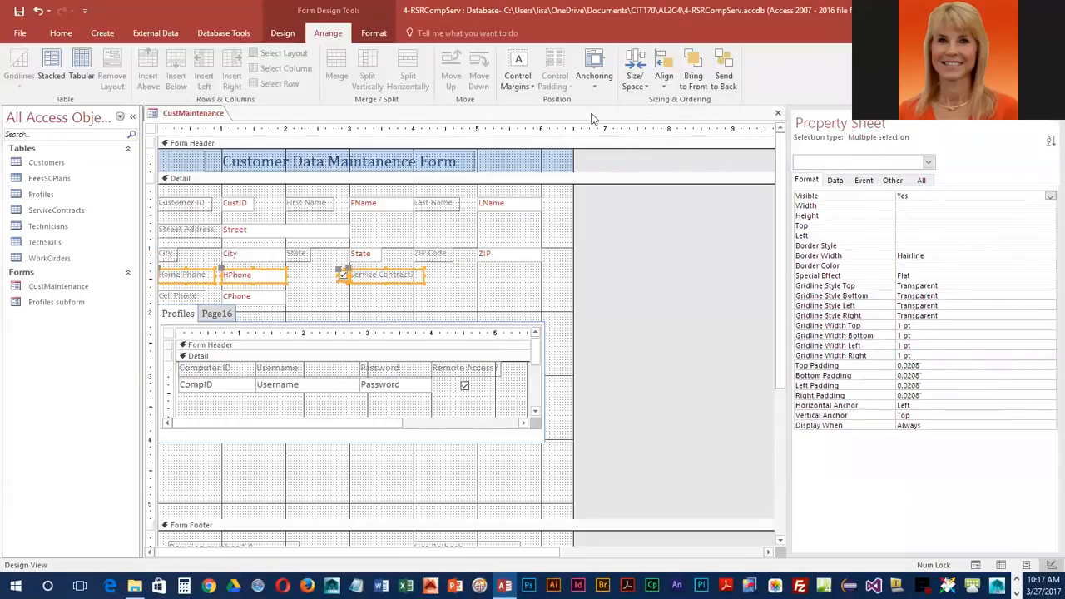
left_click(663, 83)
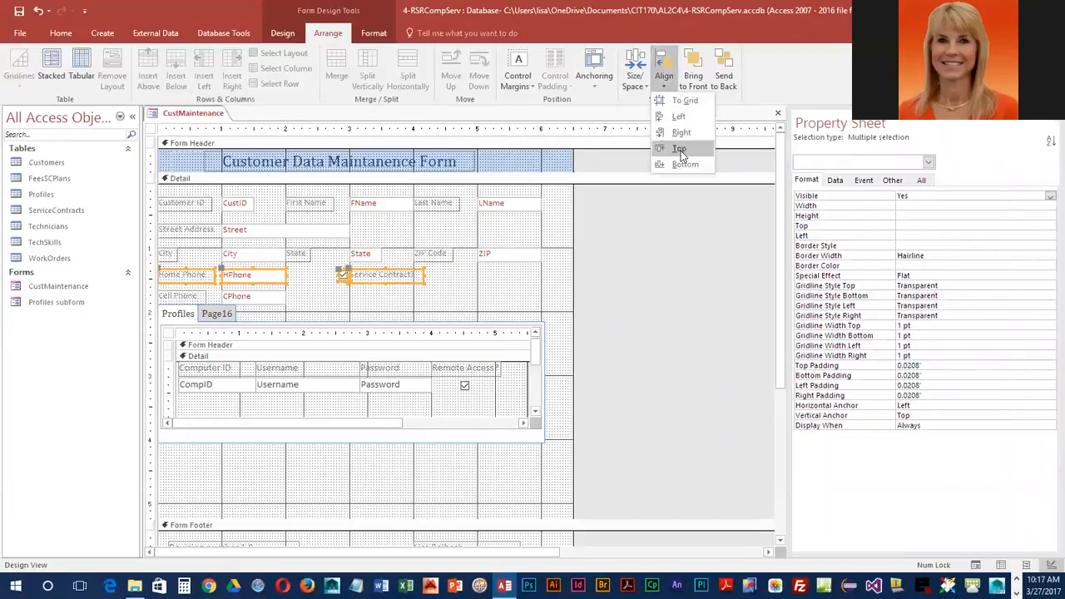
left_click(674, 148)
Check that the Cell Phone label and the CPhone text box share the same top position.
left_click(170, 297)
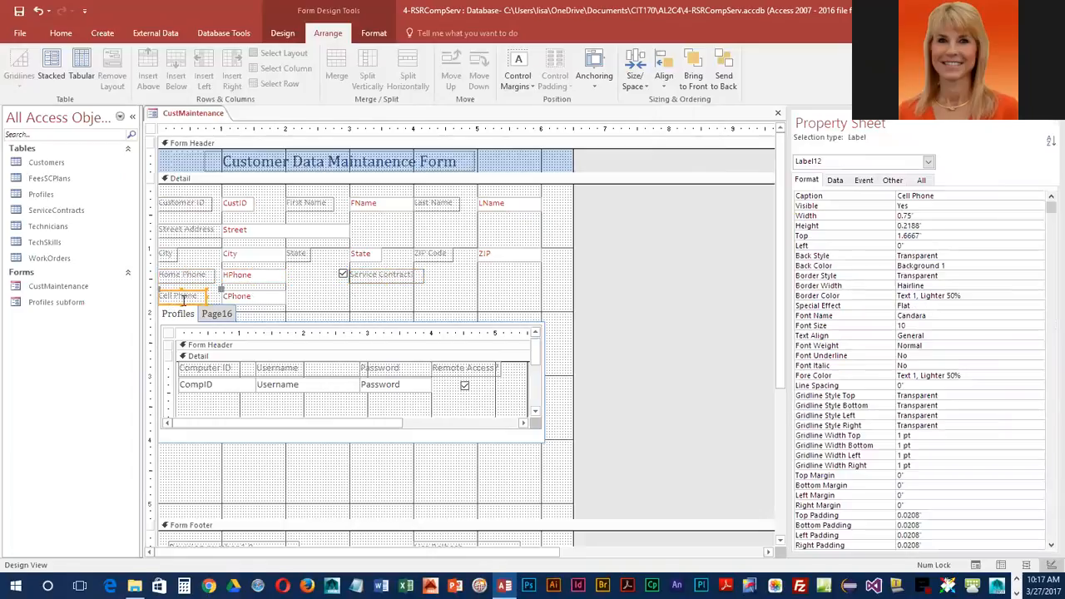
left_click(262, 300, "shift")
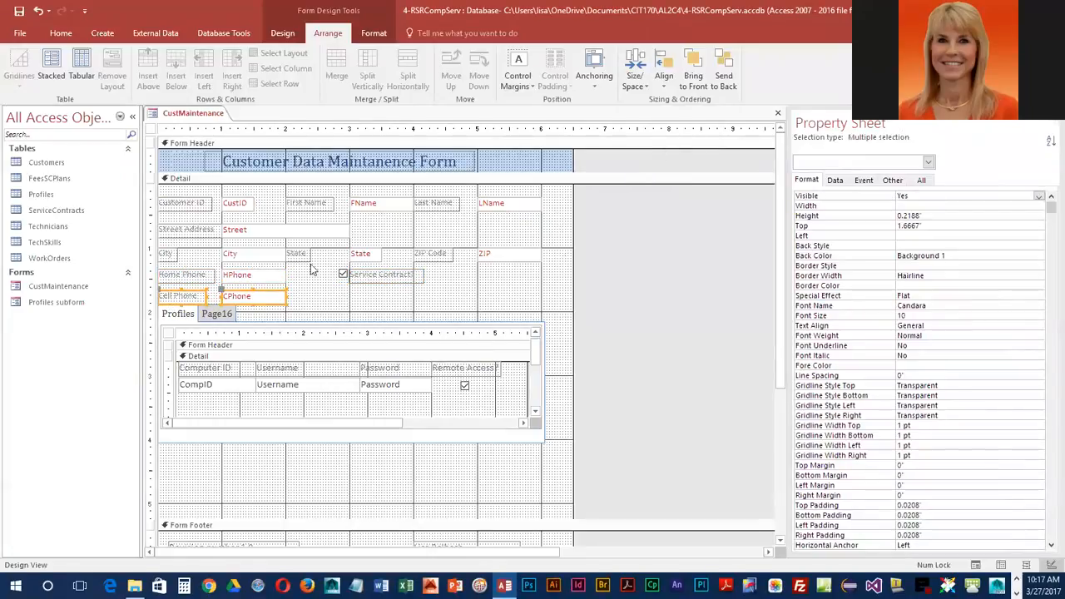
left_click(330, 303)
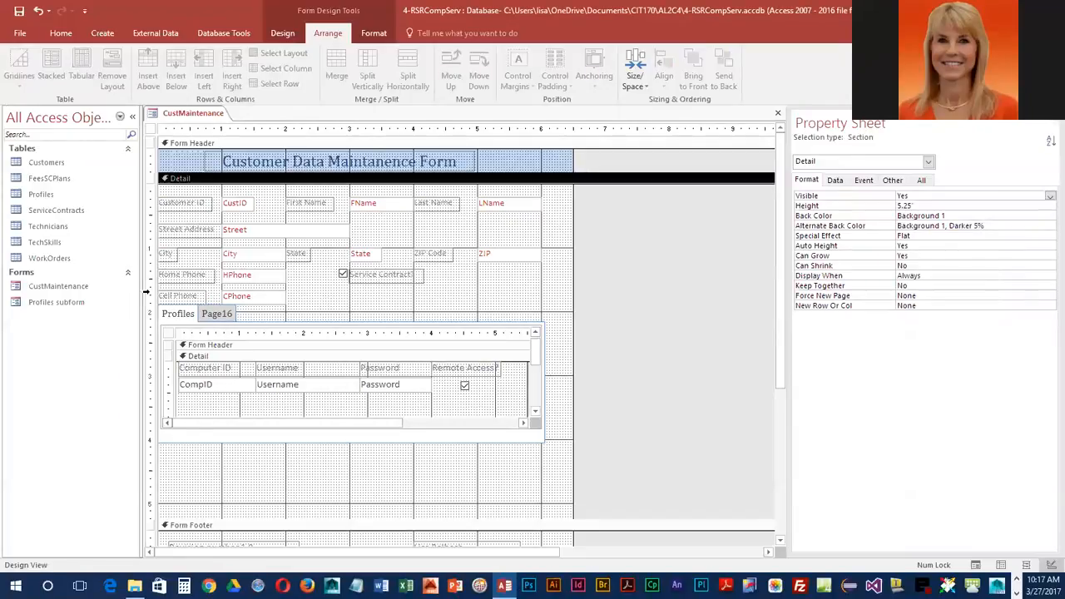
Save the CustMaintenance form and display it in Form View.
left_click(19, 11)
left_click(283, 35)
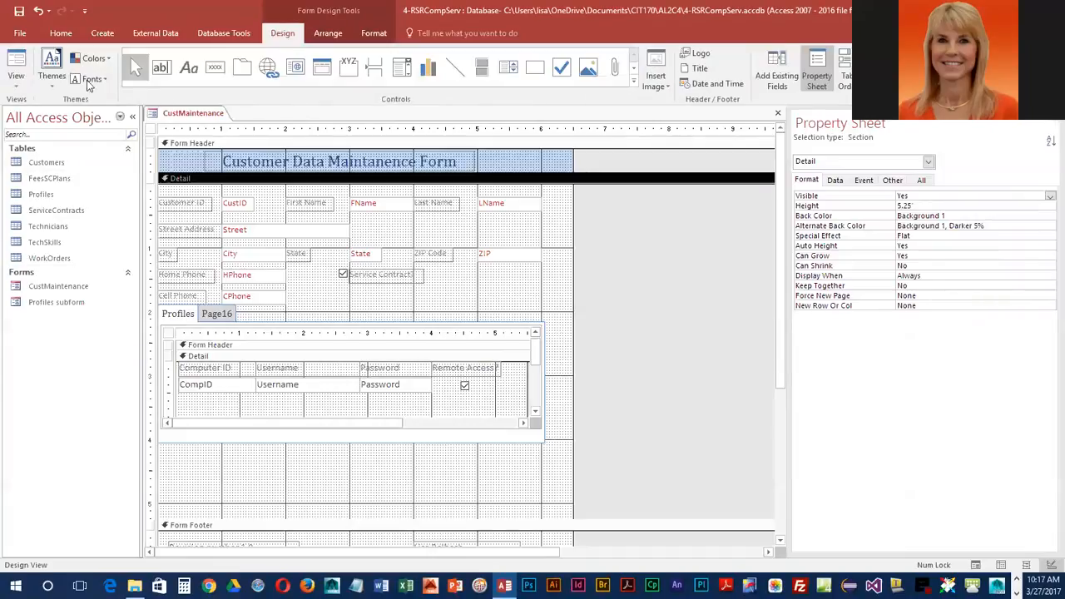
left_click(17, 76)
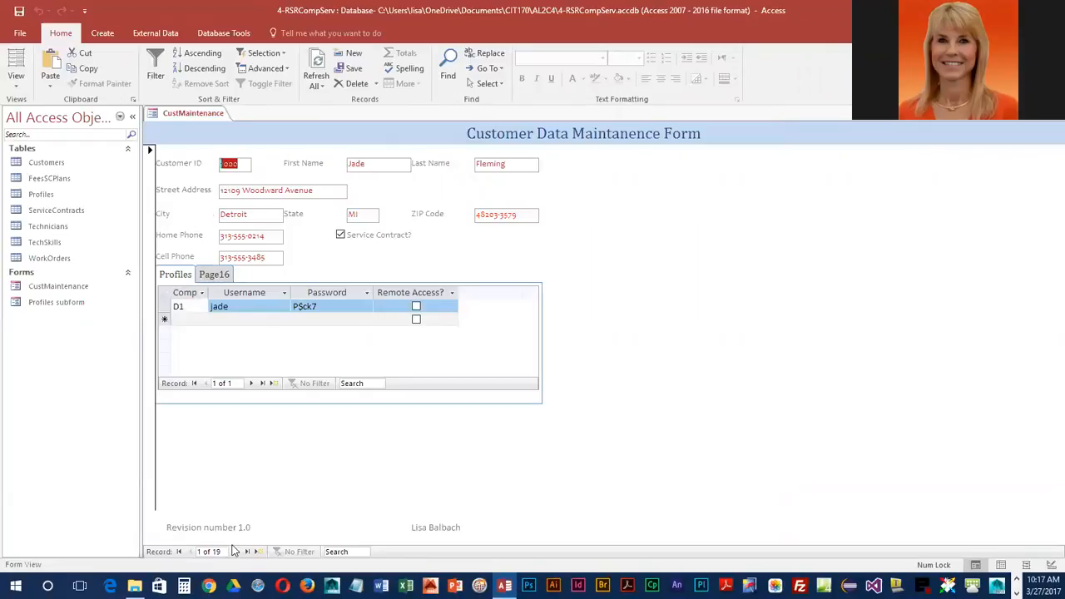
Step forward and back through the first customer's profile records in the Profiles subform.
left_click(252, 384)
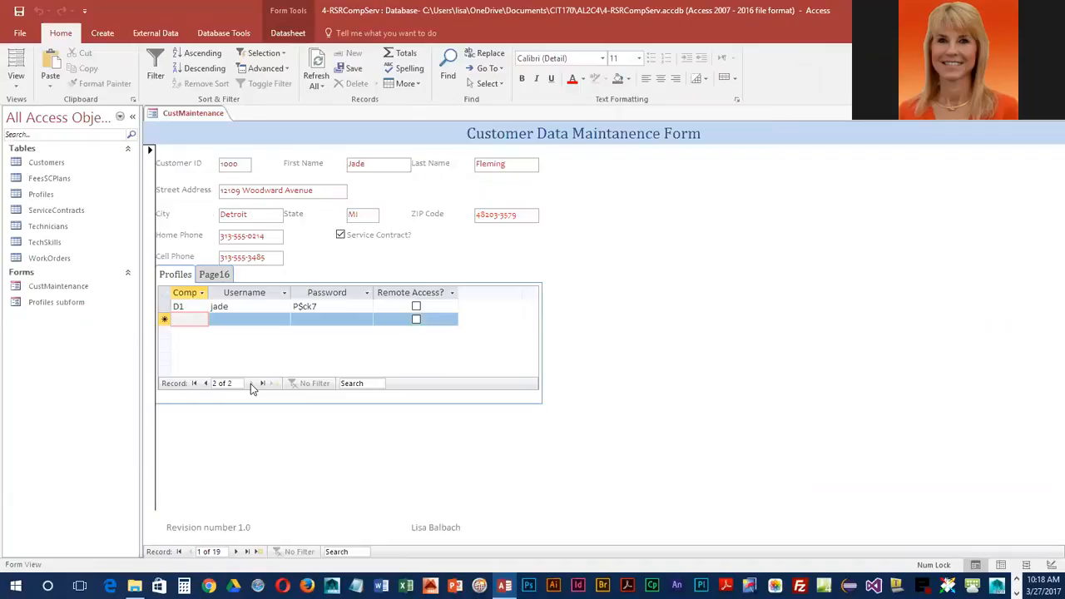
left_click(206, 384)
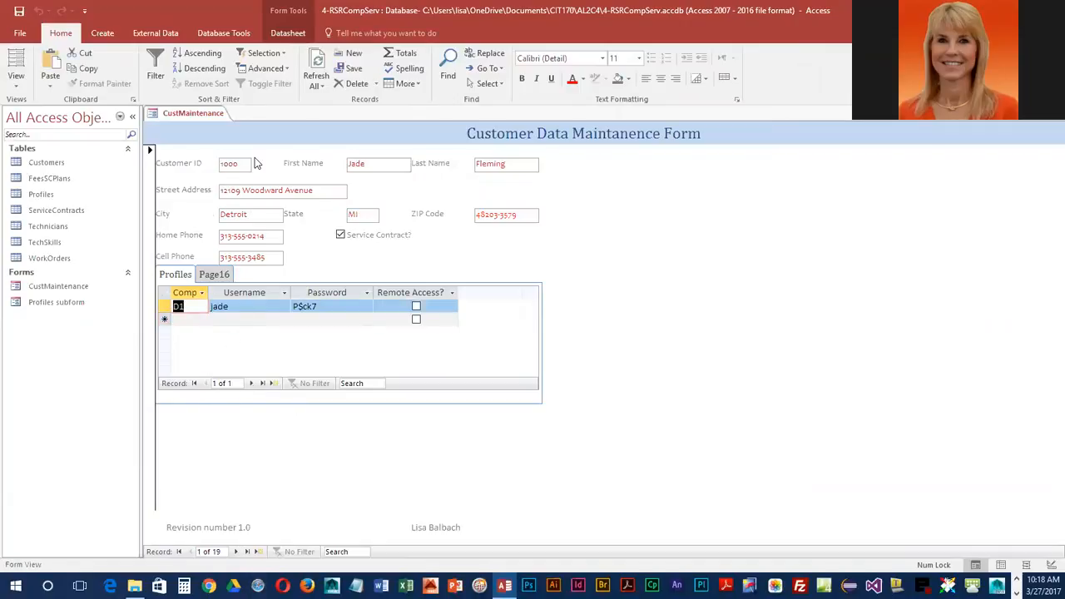
left_click(251, 383)
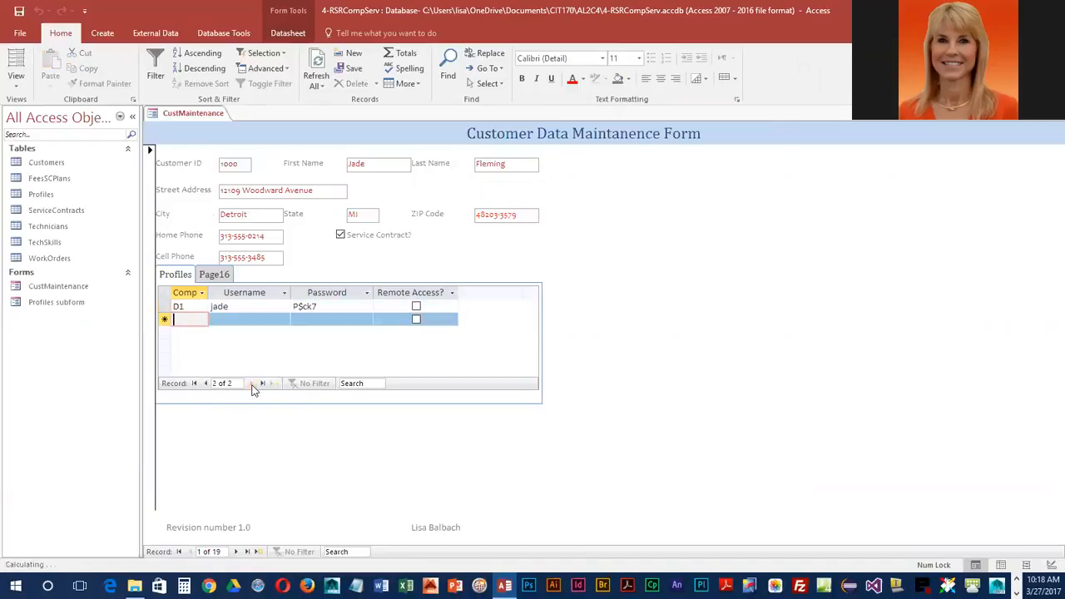
left_click(207, 384)
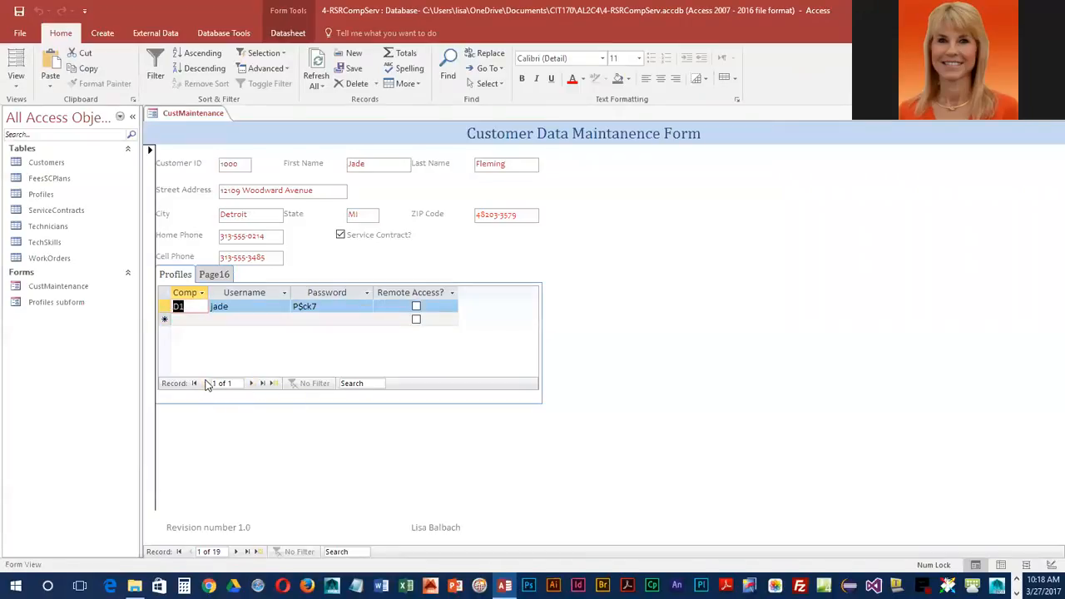
left_click(250, 384)
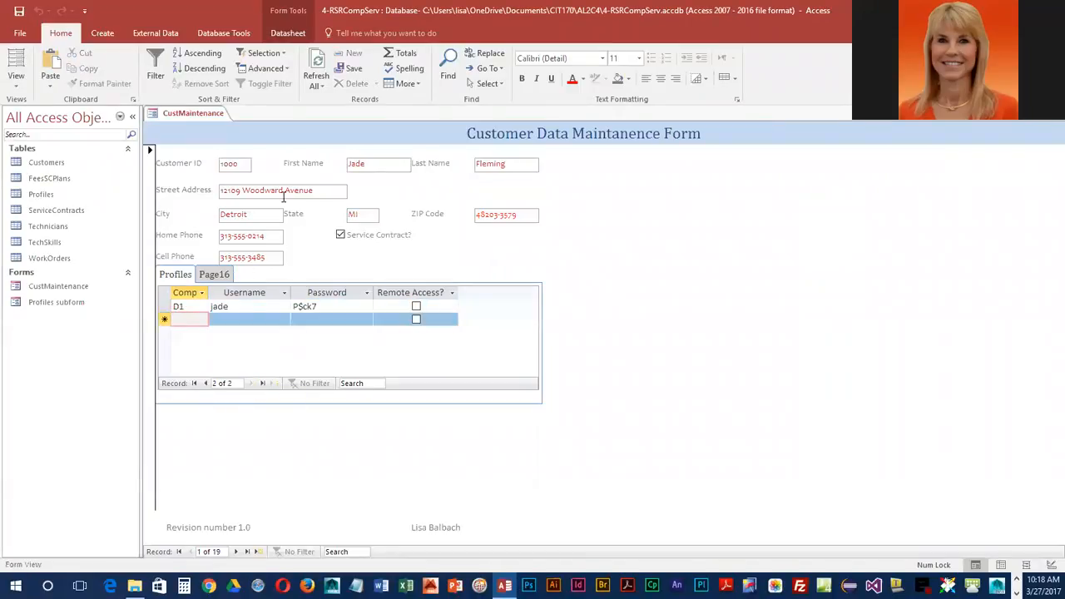
Go to the second customer record and step through its linked profile records in the subform.
left_click(235, 551)
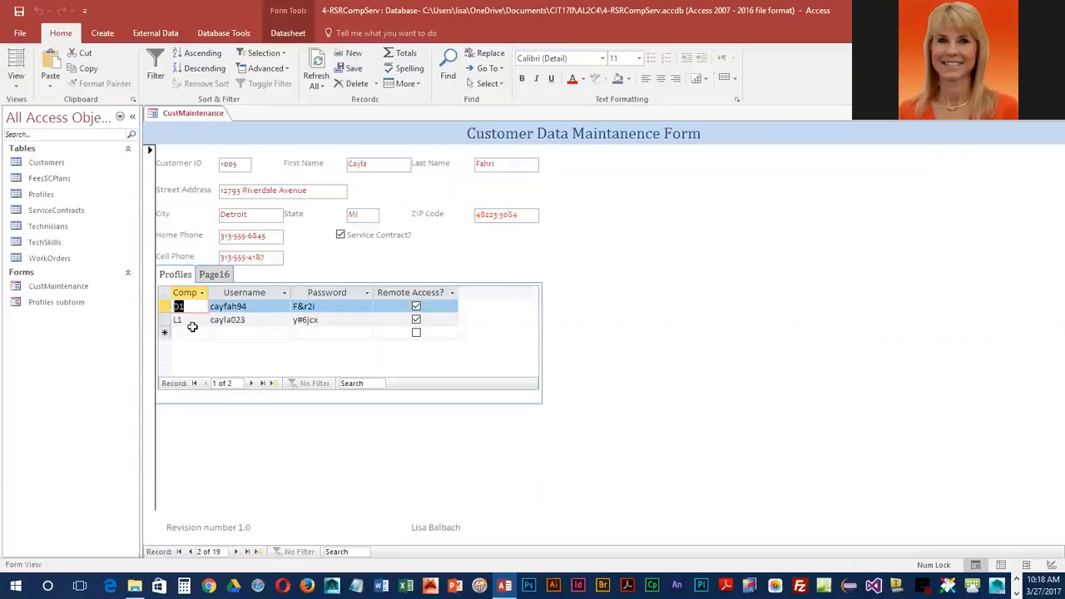
left_click(250, 383)
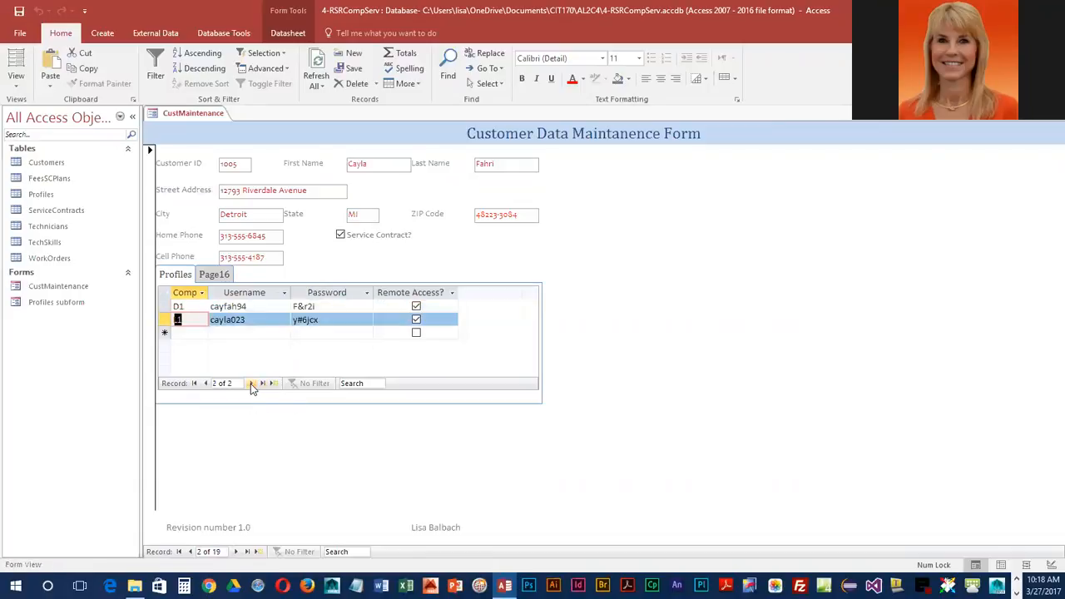
left_click(204, 382)
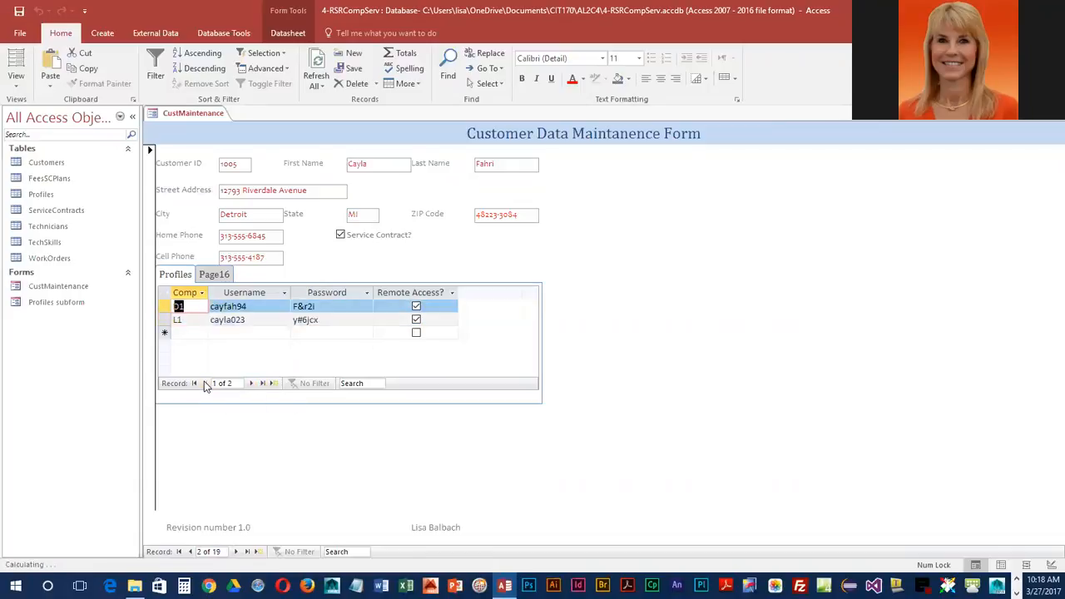
left_click(250, 384)
left_click(251, 384)
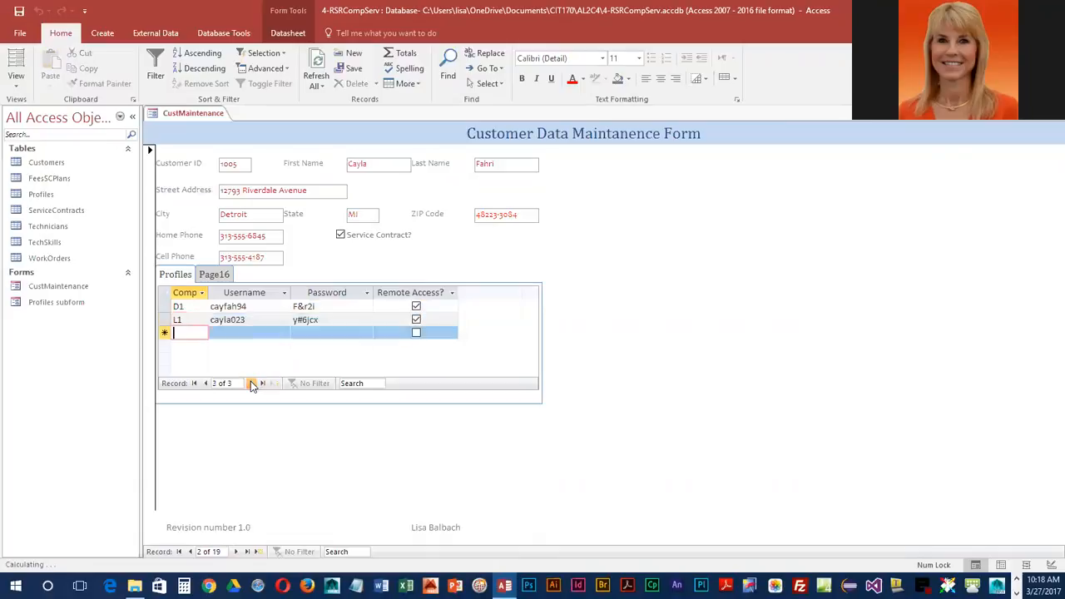
Advance to the third and fourth customer records and browse each one's linked profiles in the subform.
left_click(237, 551)
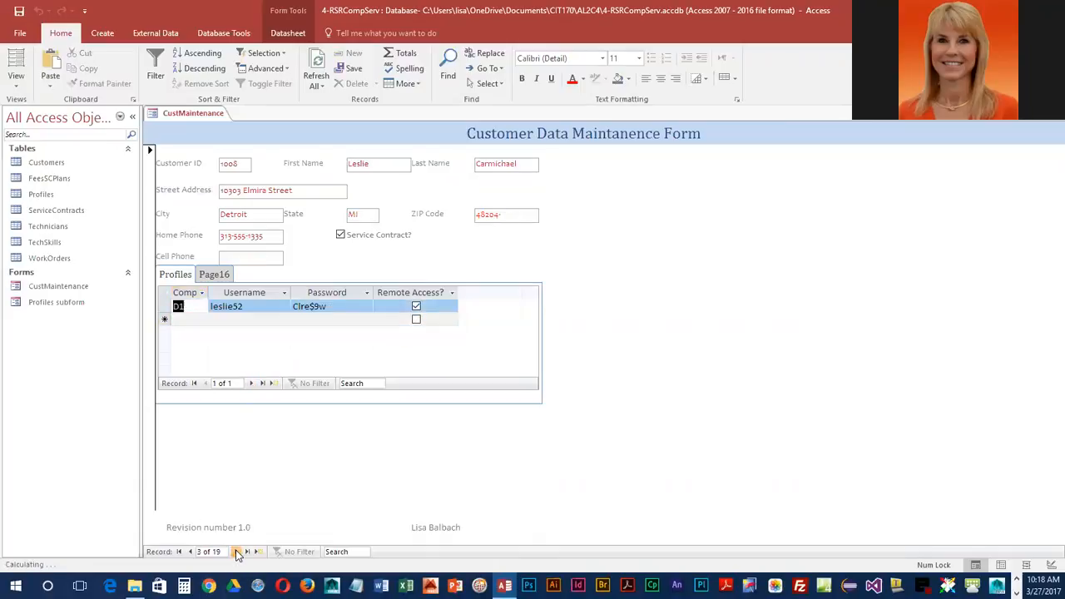
left_click(251, 384)
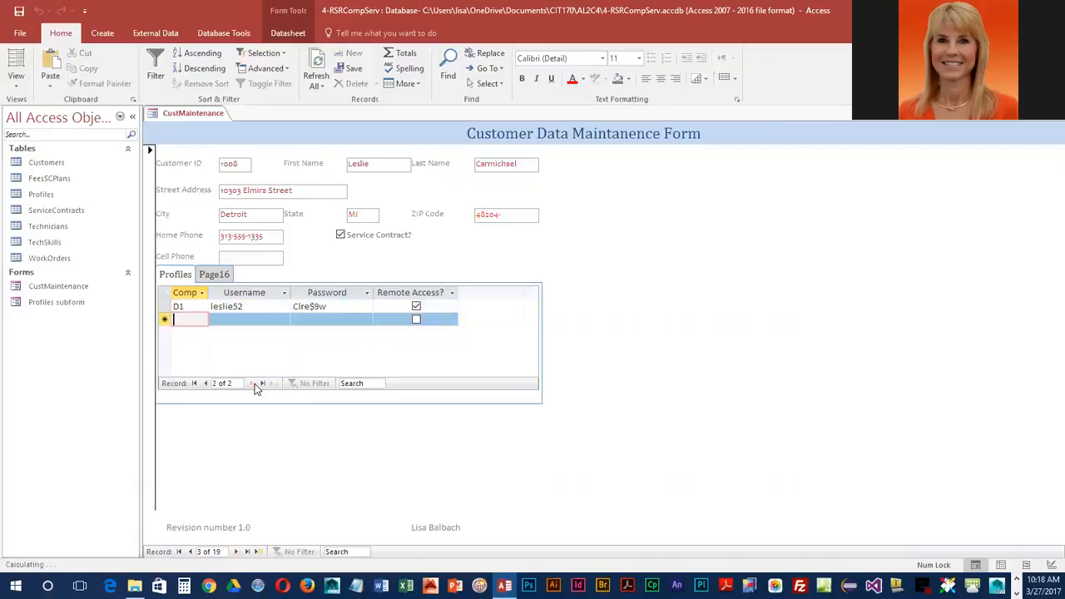
left_click(205, 383)
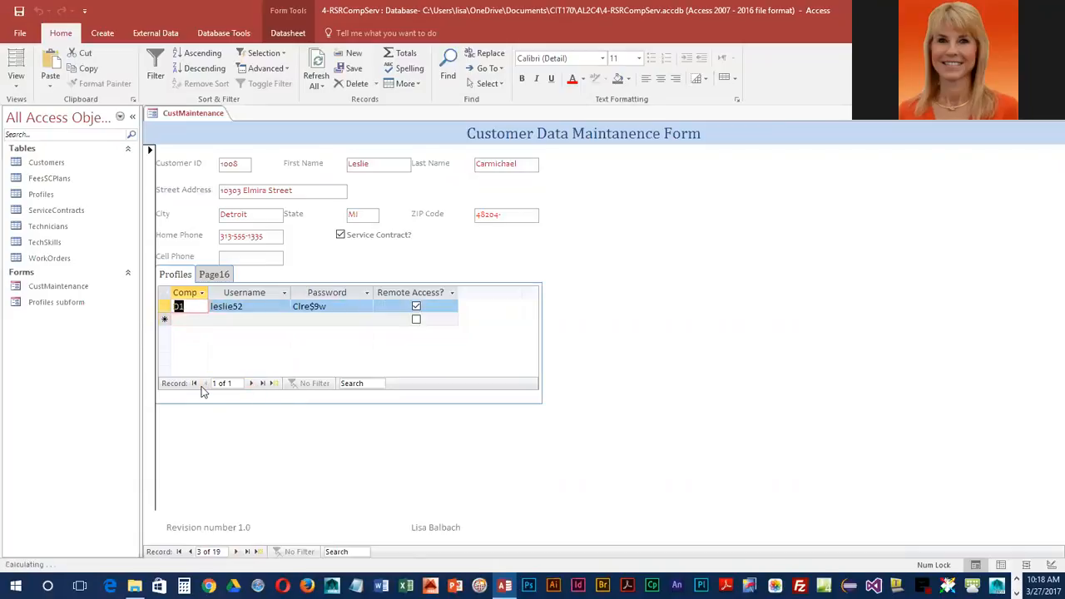
left_click(235, 552)
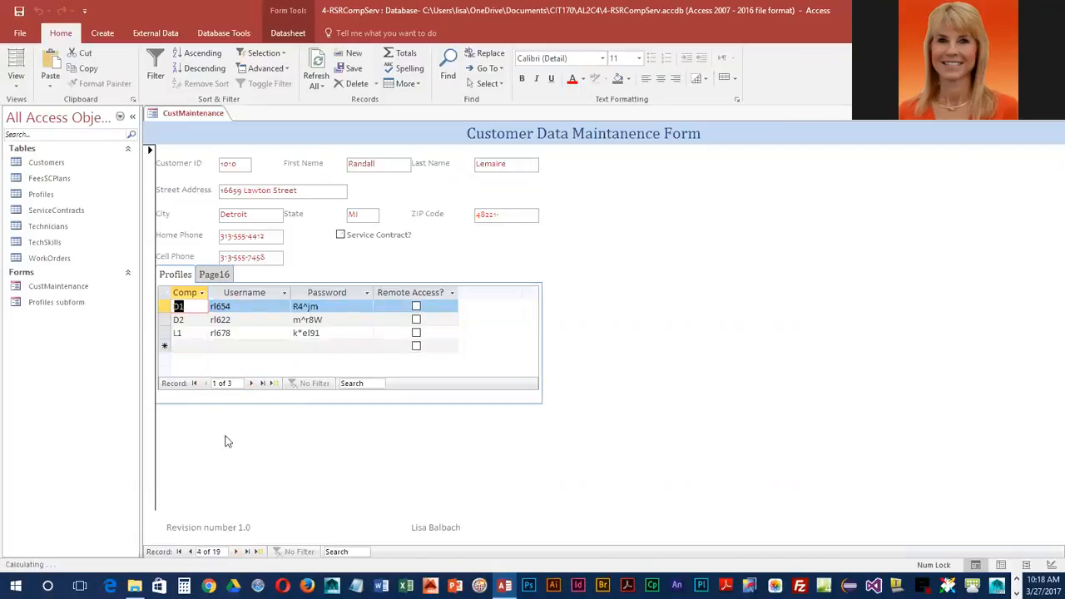
left_click(250, 384)
left_click(251, 383)
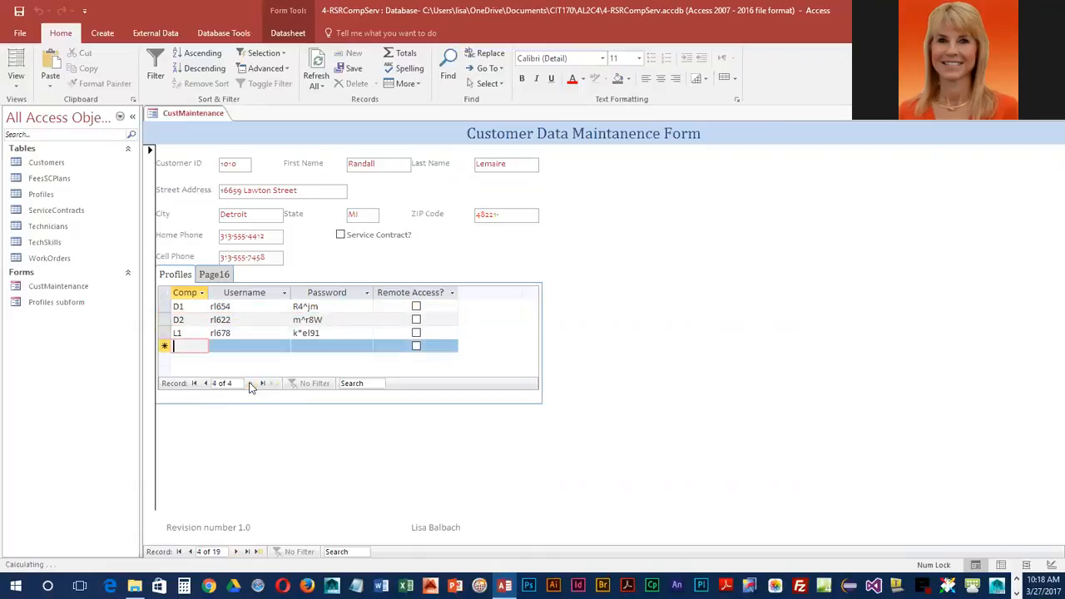
left_click(194, 383)
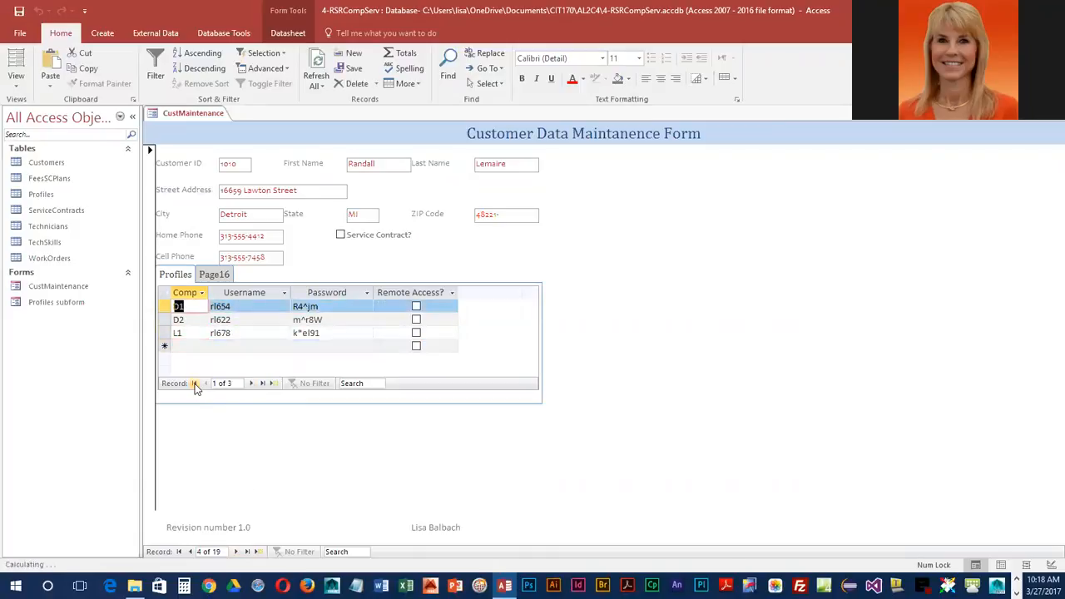
Return to the first customer record and recheck navigation through its profile records in the subform.
left_click(178, 552)
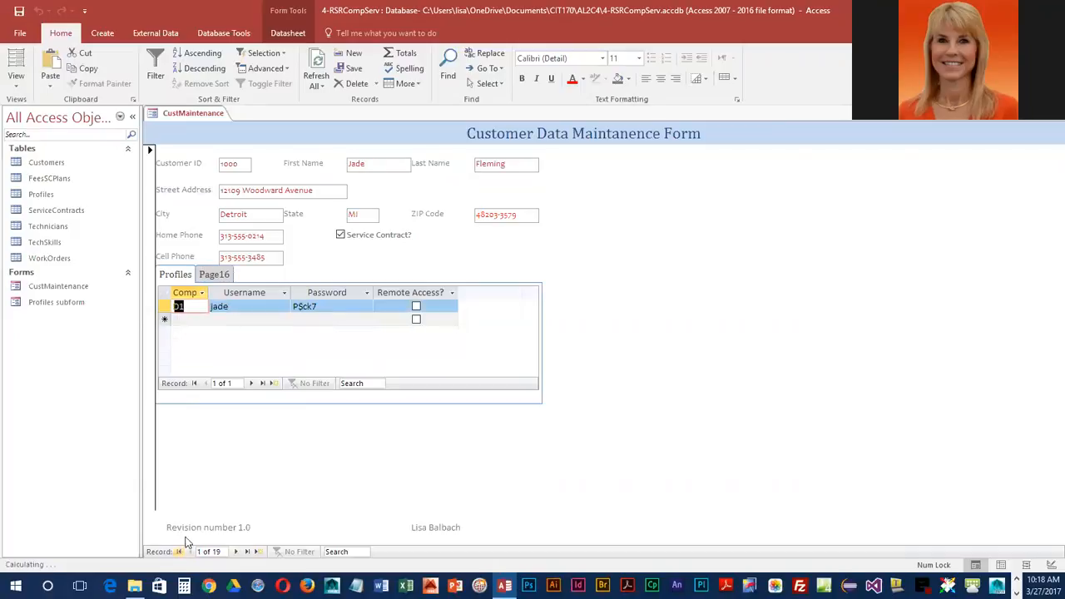
left_click(253, 383)
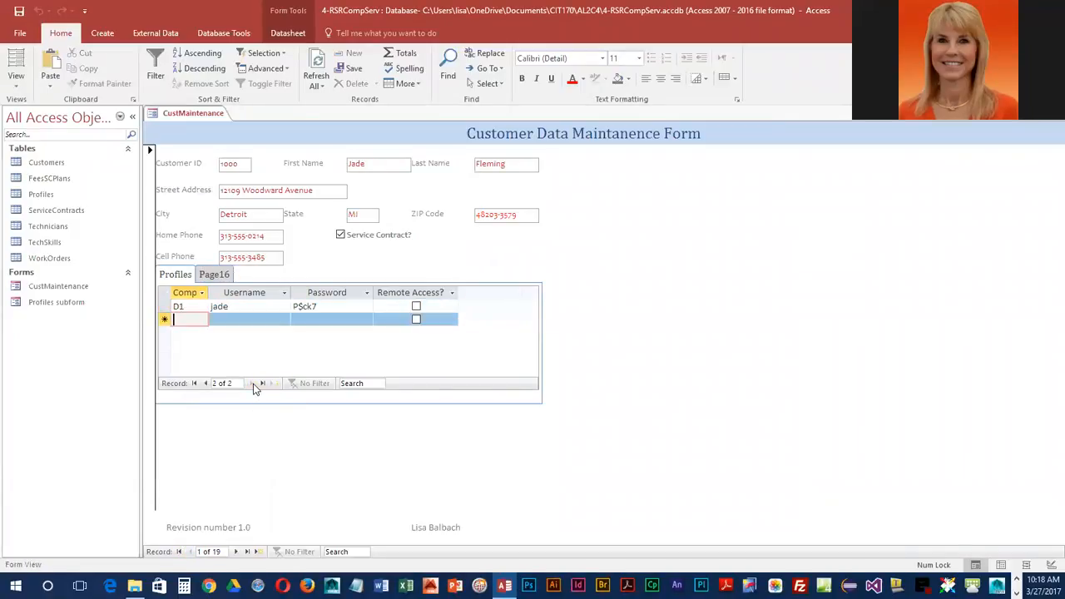
left_click(205, 384)
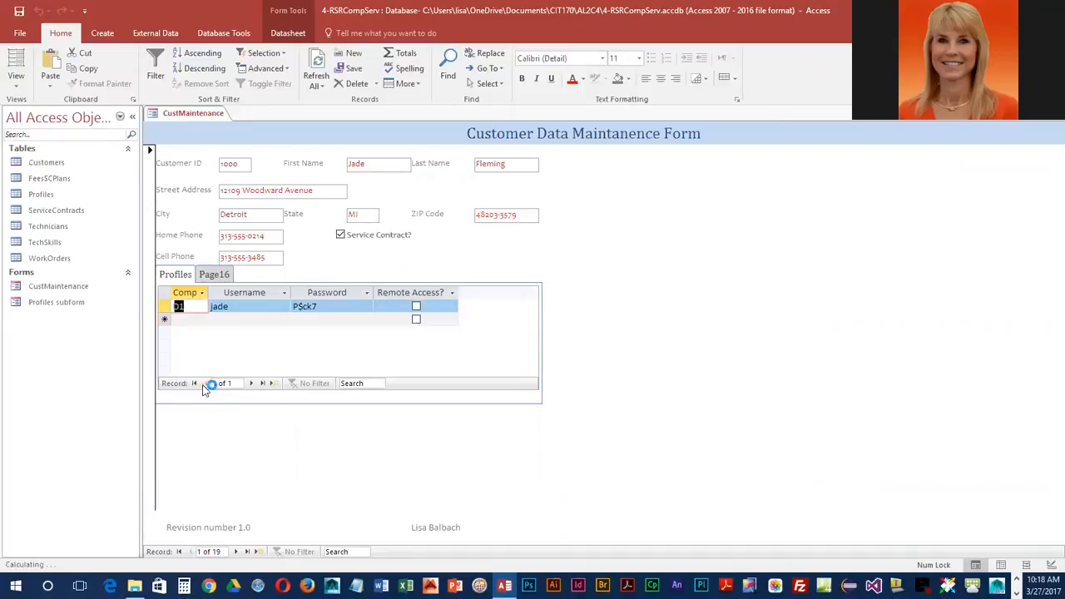
left_click(250, 384)
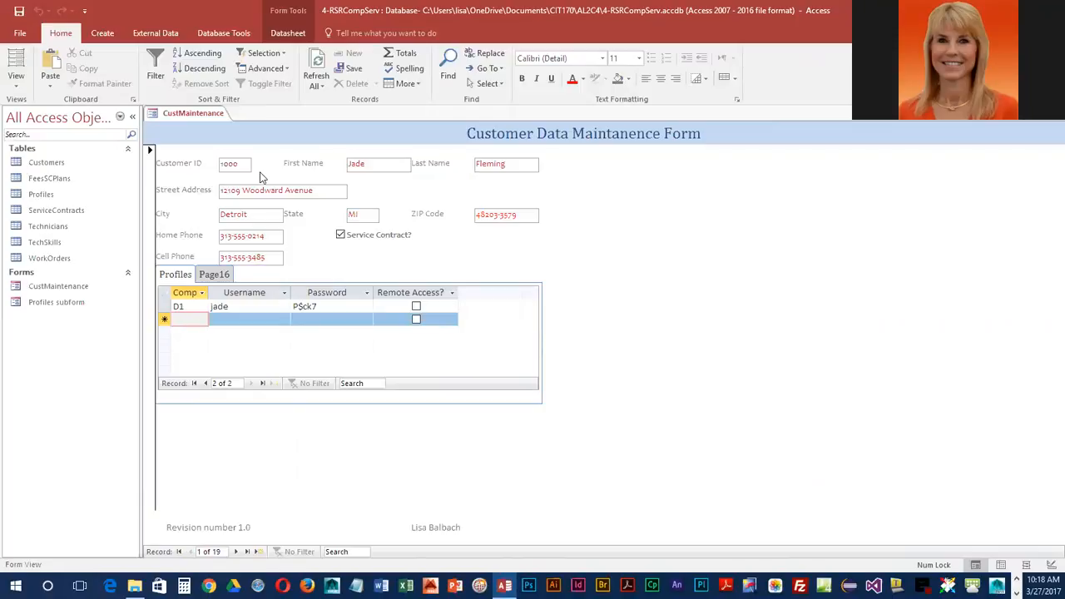
Reopen the CustMaintenance form in Design View.
left_click(15, 77)
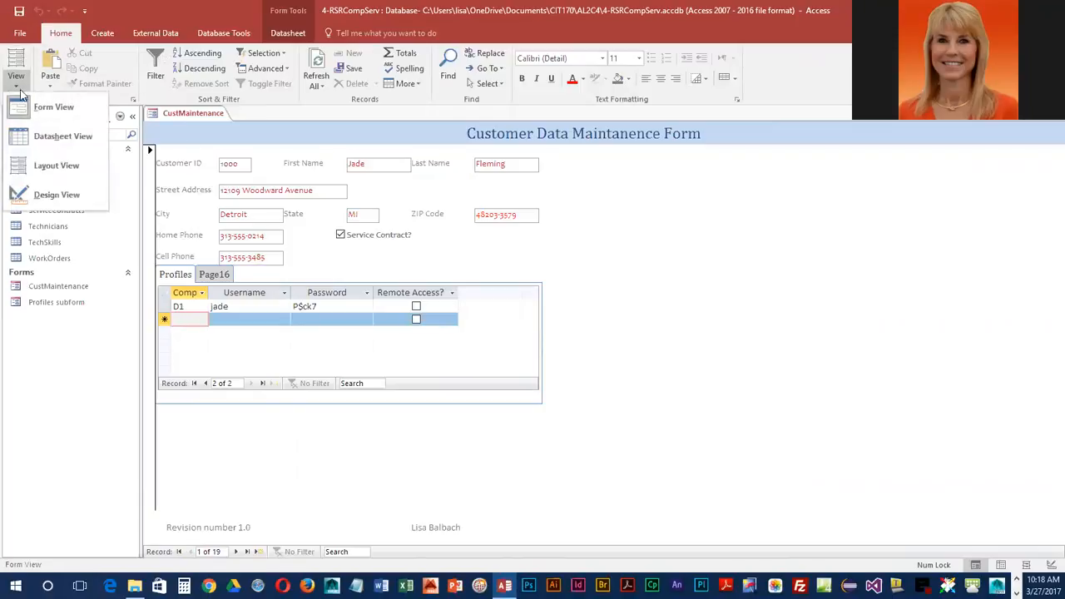
left_click(44, 195)
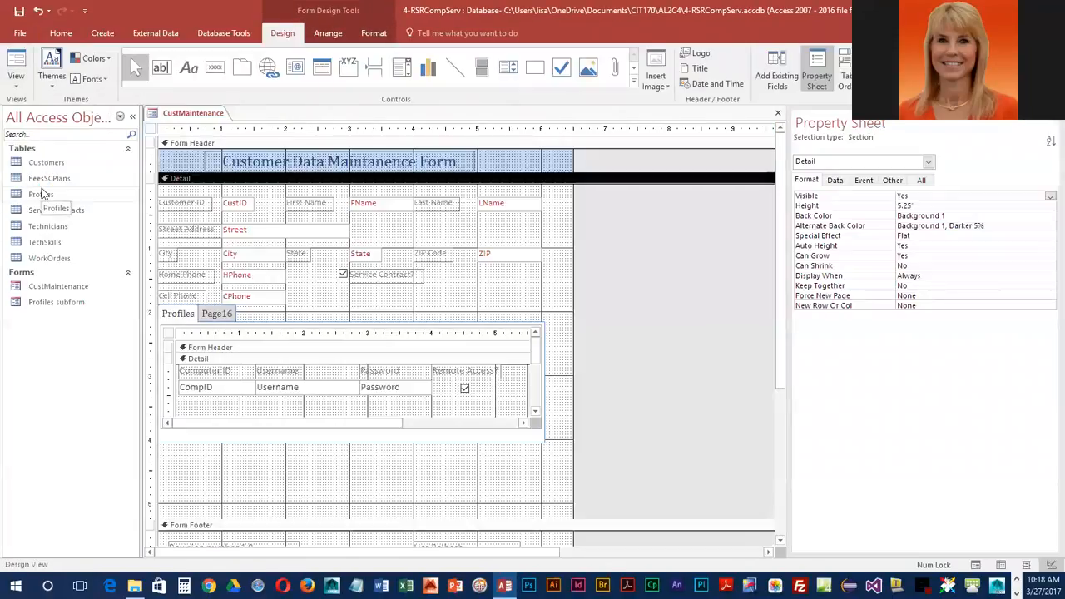